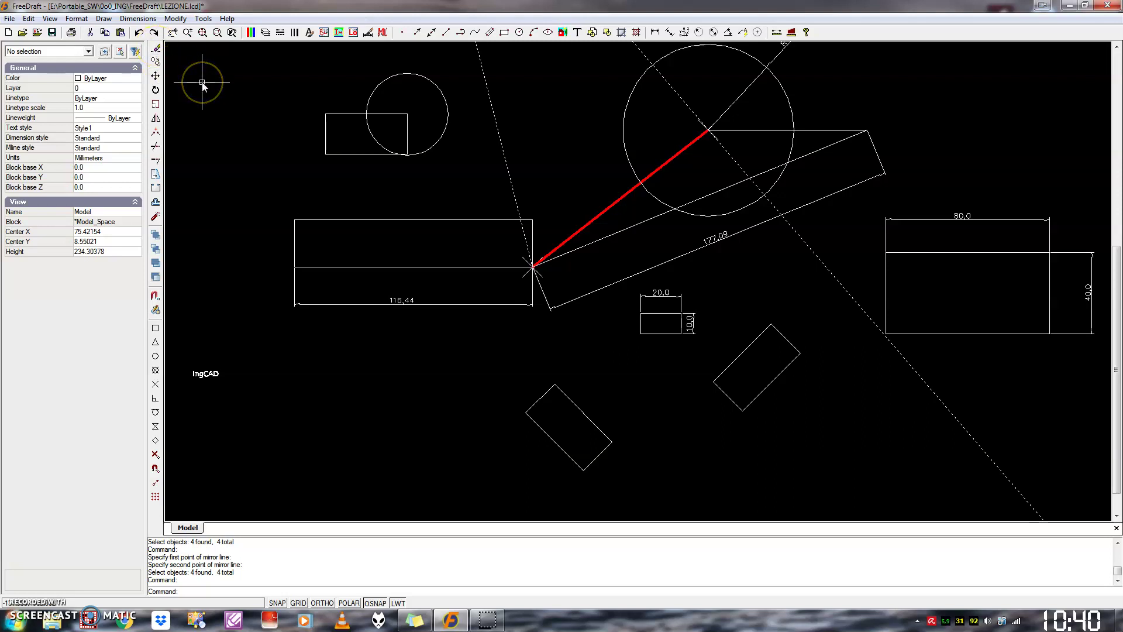
Step: Click through several buttons in the left-hand toolbar
click(181, 63)
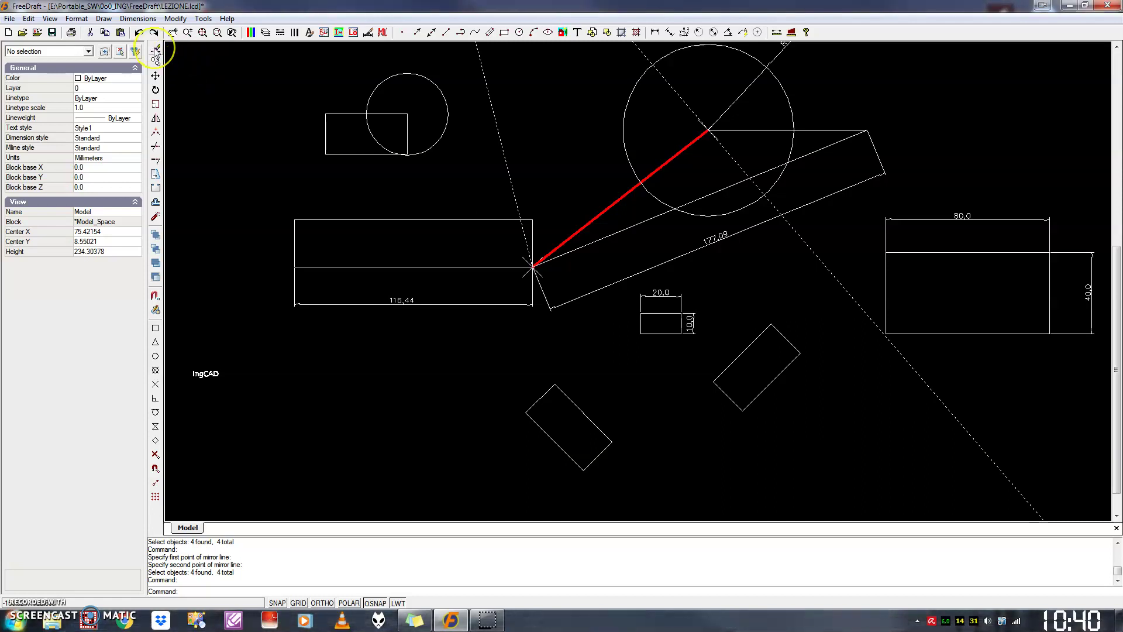
click(156, 61)
click(158, 83)
click(162, 92)
click(163, 105)
click(163, 119)
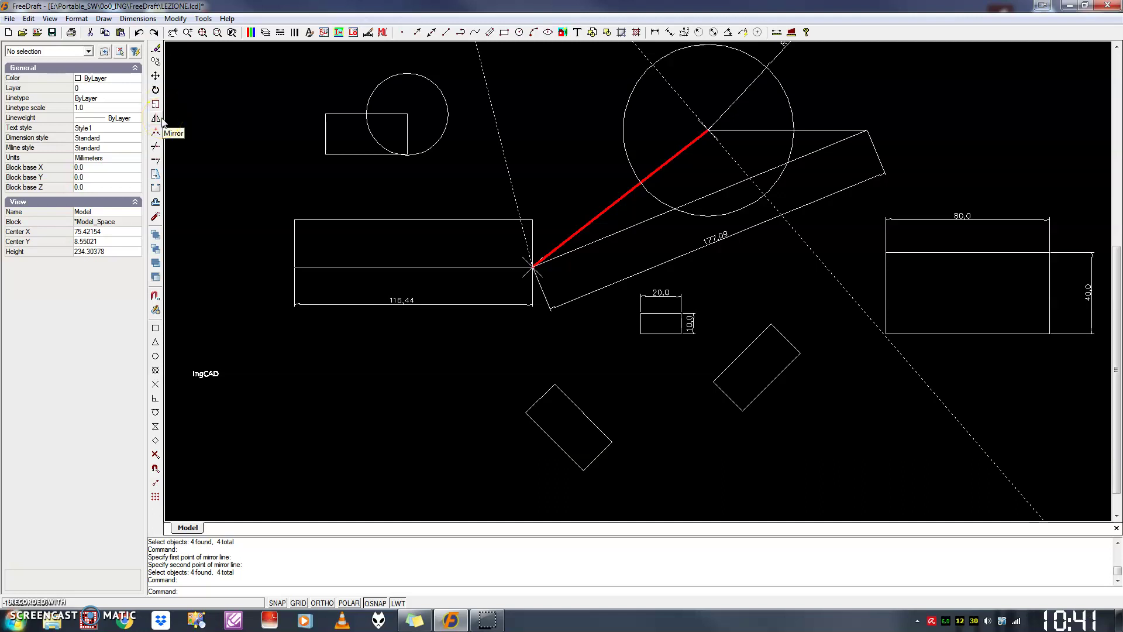
click(164, 120)
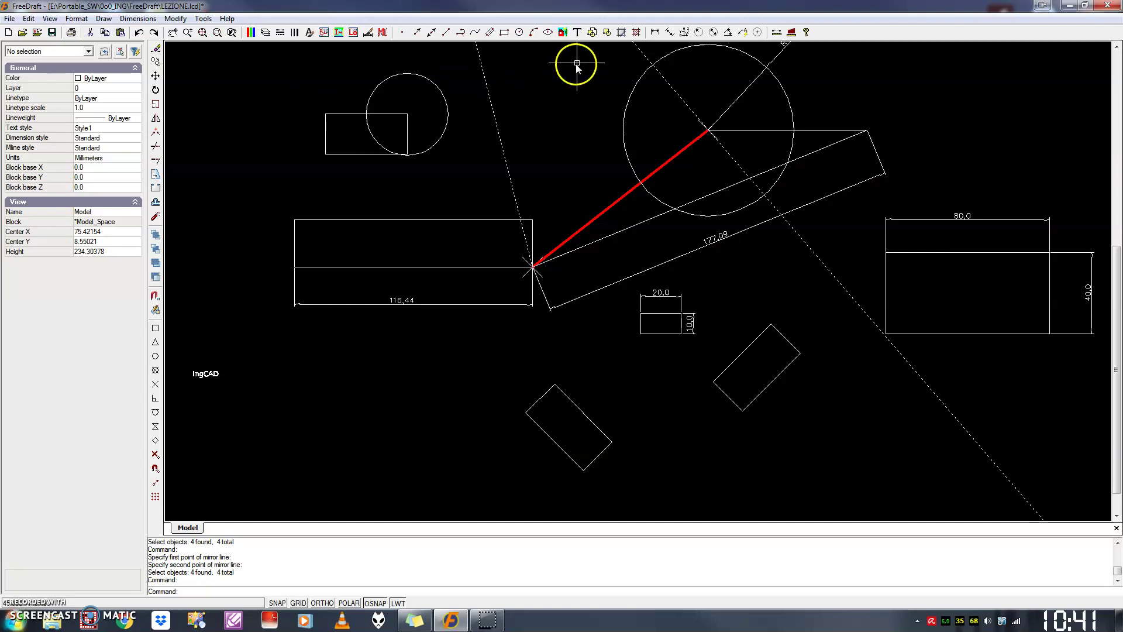
Step: Draw a zigzag of four connected line segments below the ingCAD text
click(447, 33)
click(265, 396)
click(223, 442)
click(276, 456)
click(259, 481)
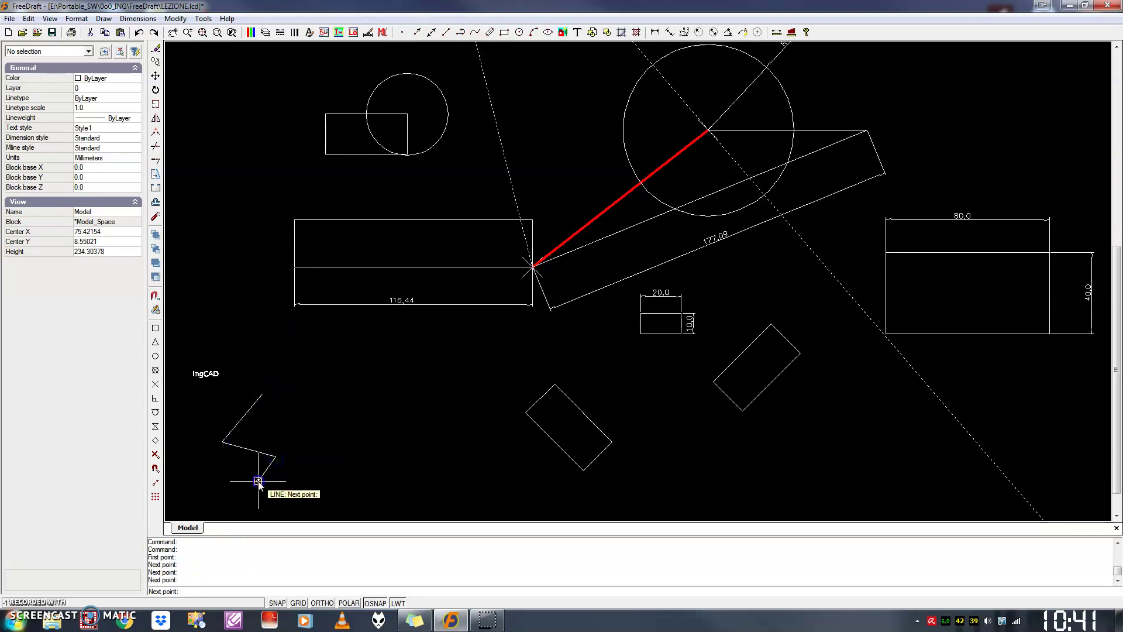
click(290, 495)
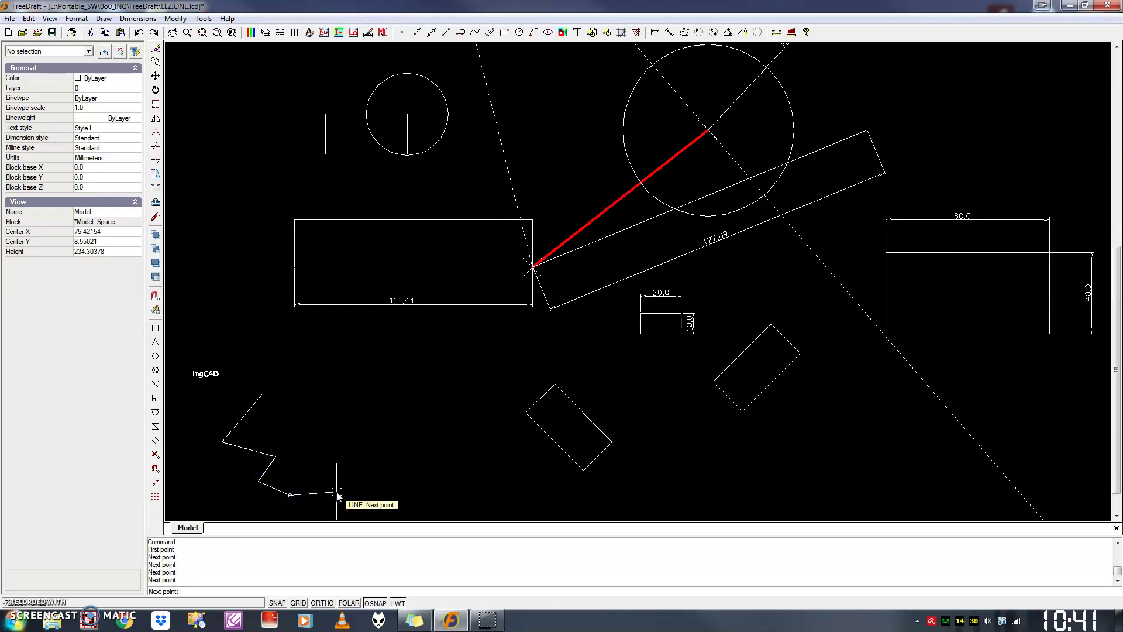
key(Escape)
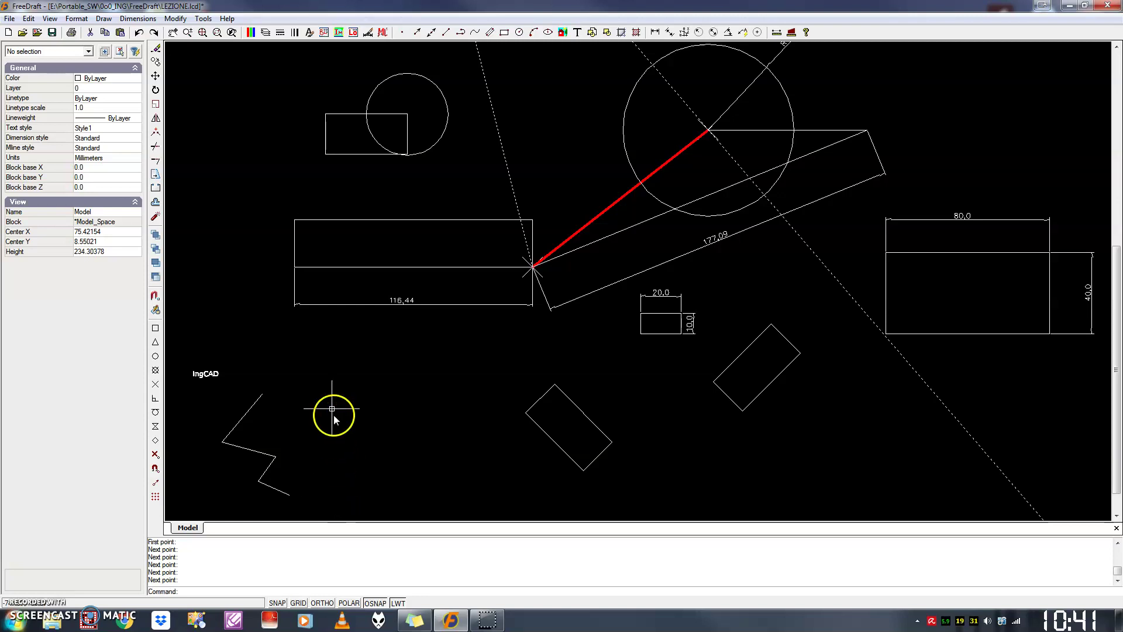
Step: Zoom in and pan so the zigzag sits near the centre of the view
scroll(248, 467, up, 3)
scroll(284, 446, up, 1)
mouse_move(285, 446)
middle_down()
mouse_move(553, 341)
mouse_move(544, 335)
middle_up()
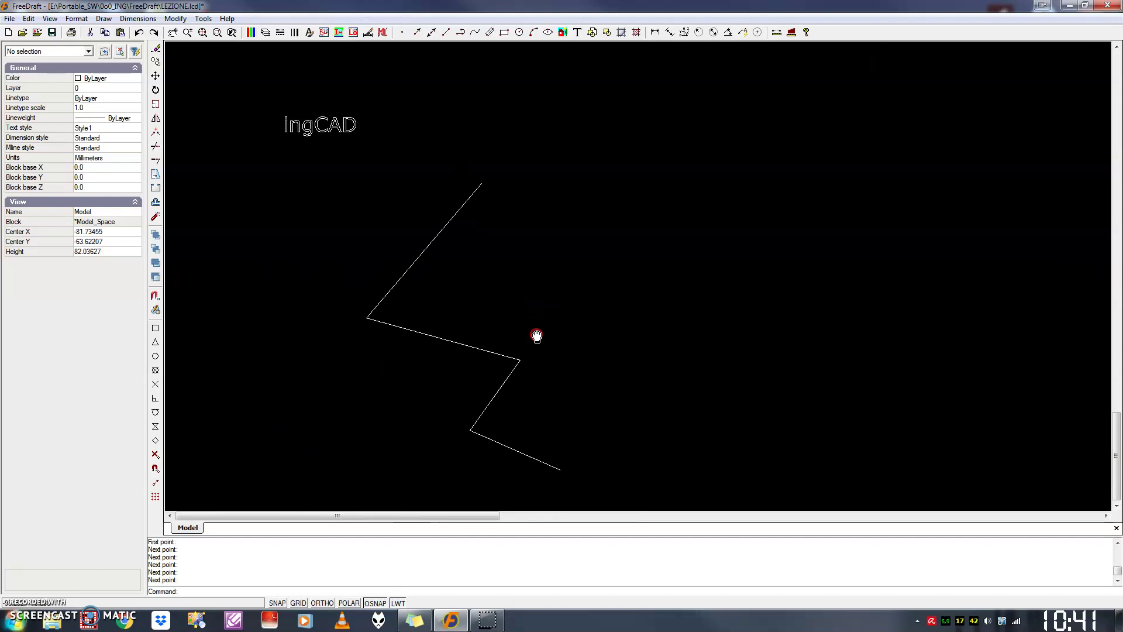
click(747, 271)
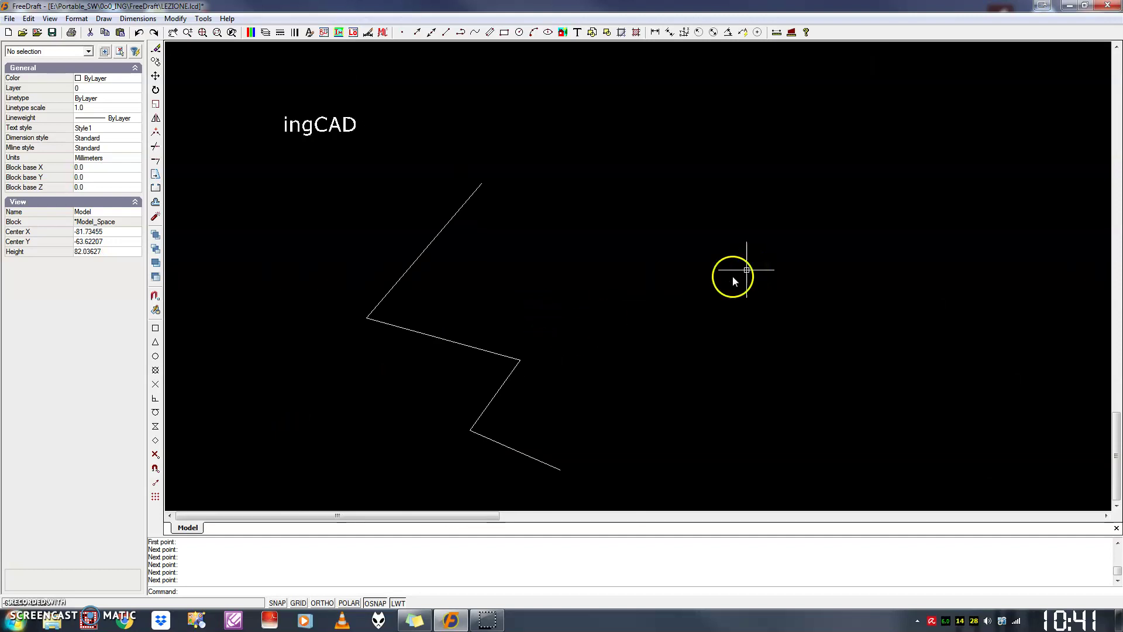
mouse_move(687, 231)
middle_down()
mouse_move(670, 243)
mouse_move(685, 213)
middle_up()
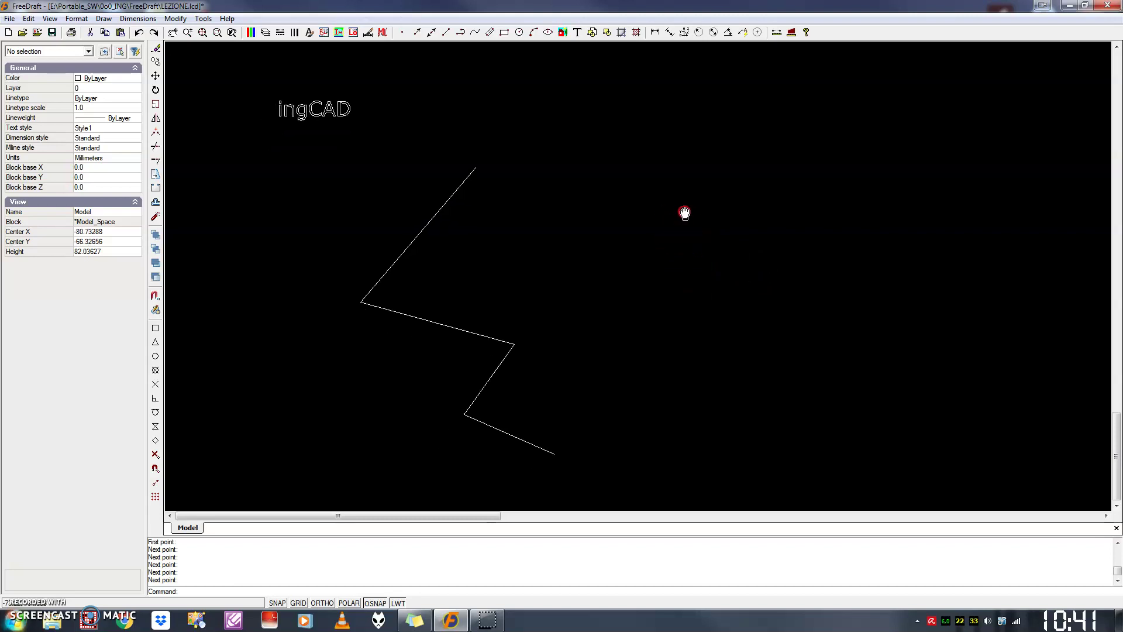
click(634, 279)
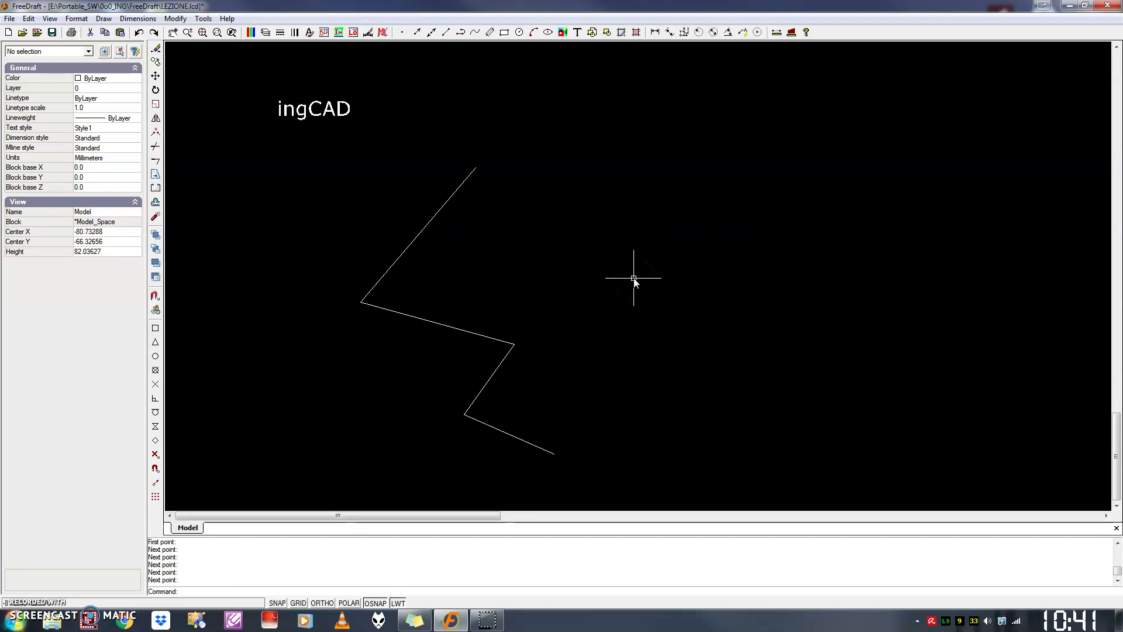
middle_drag(640, 268, 574, 278)
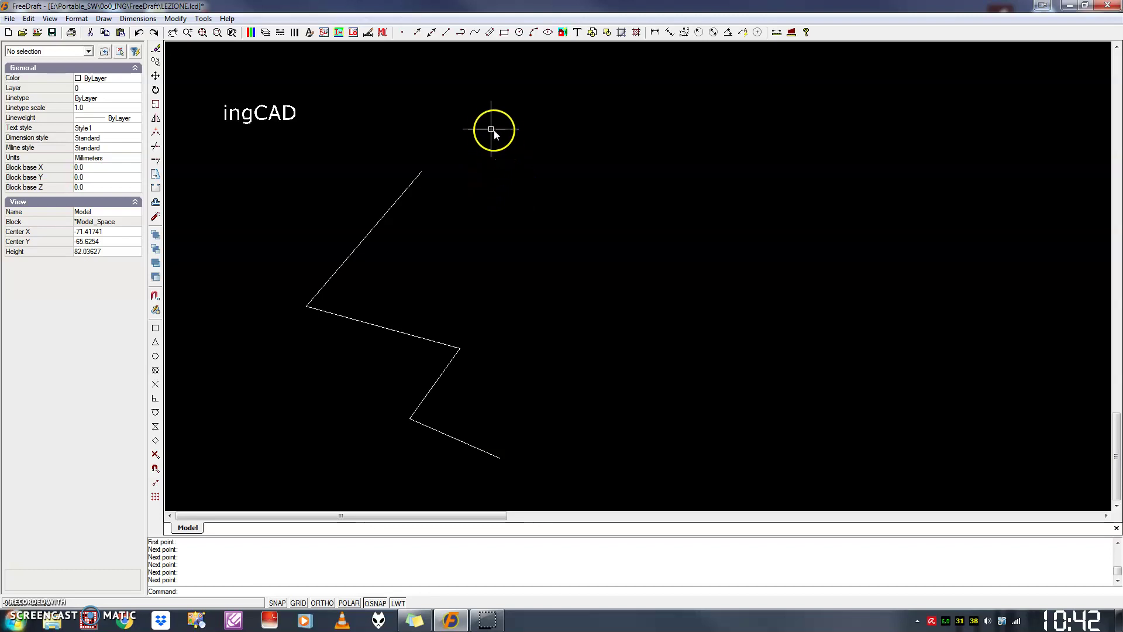
Step: Window-select the four zigzag lines and start Mirror on them
drag(252, 150, 598, 477)
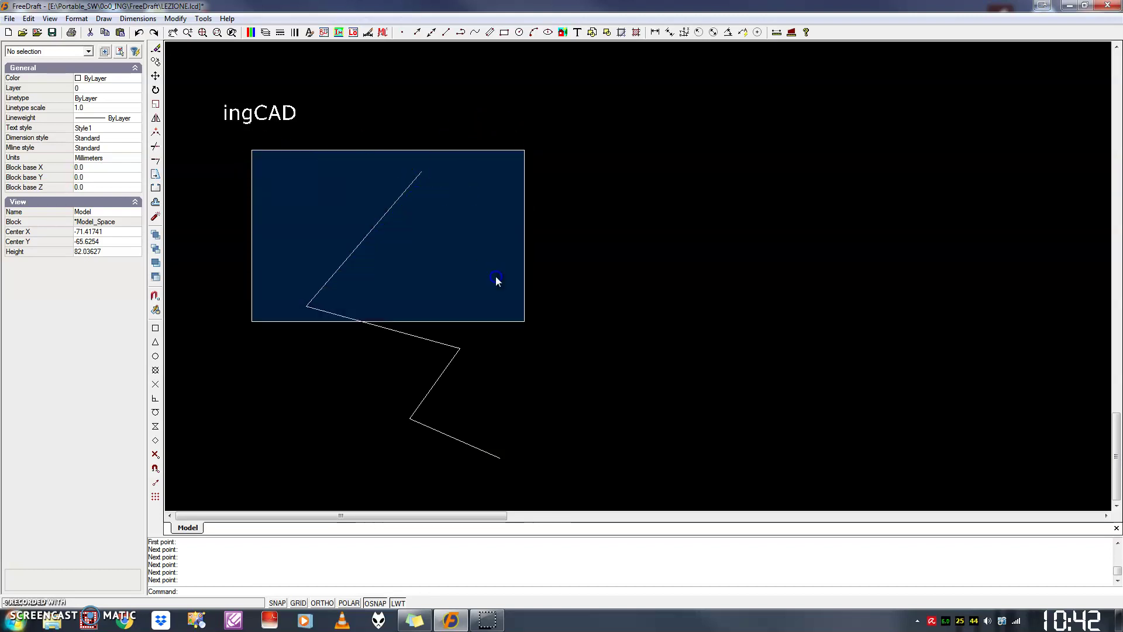
click(597, 476)
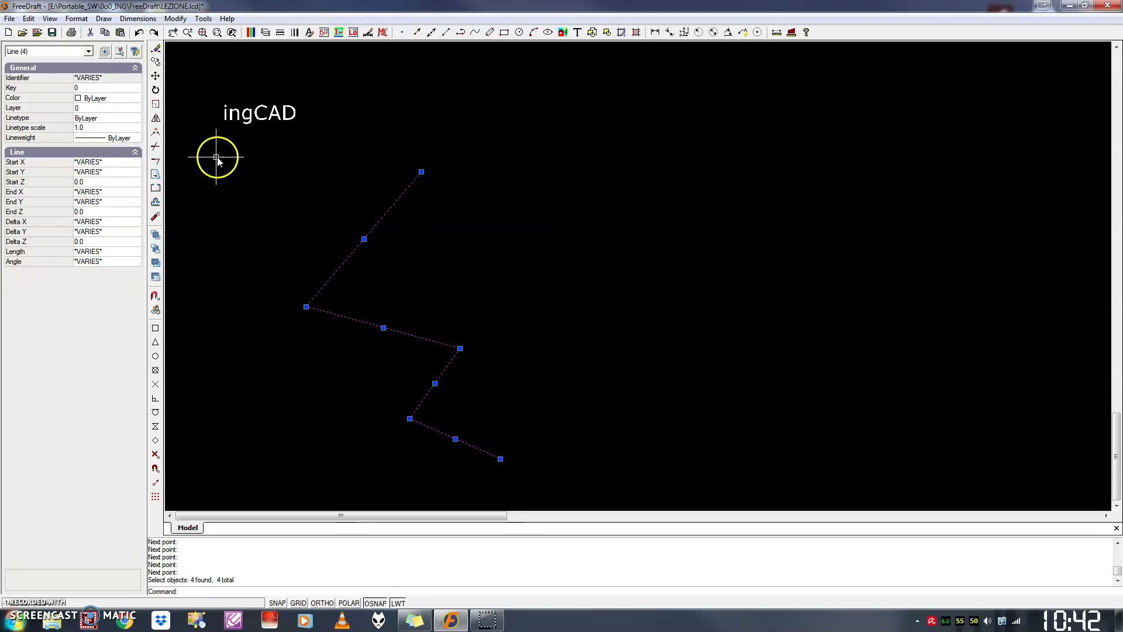
click(157, 119)
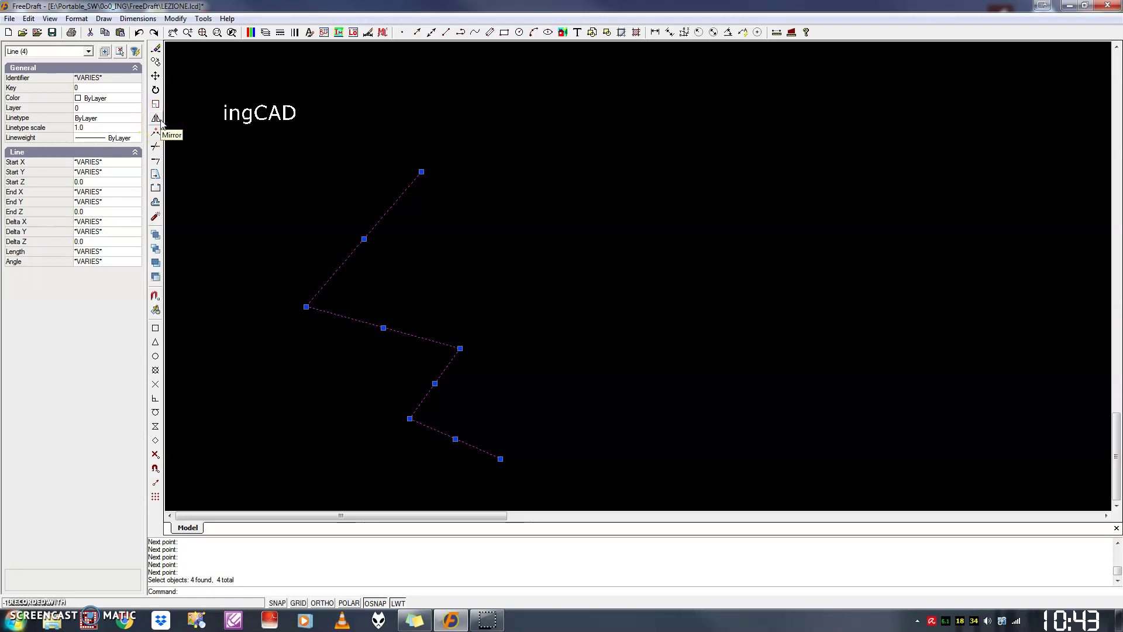
click(160, 119)
click(155, 119)
click(155, 120)
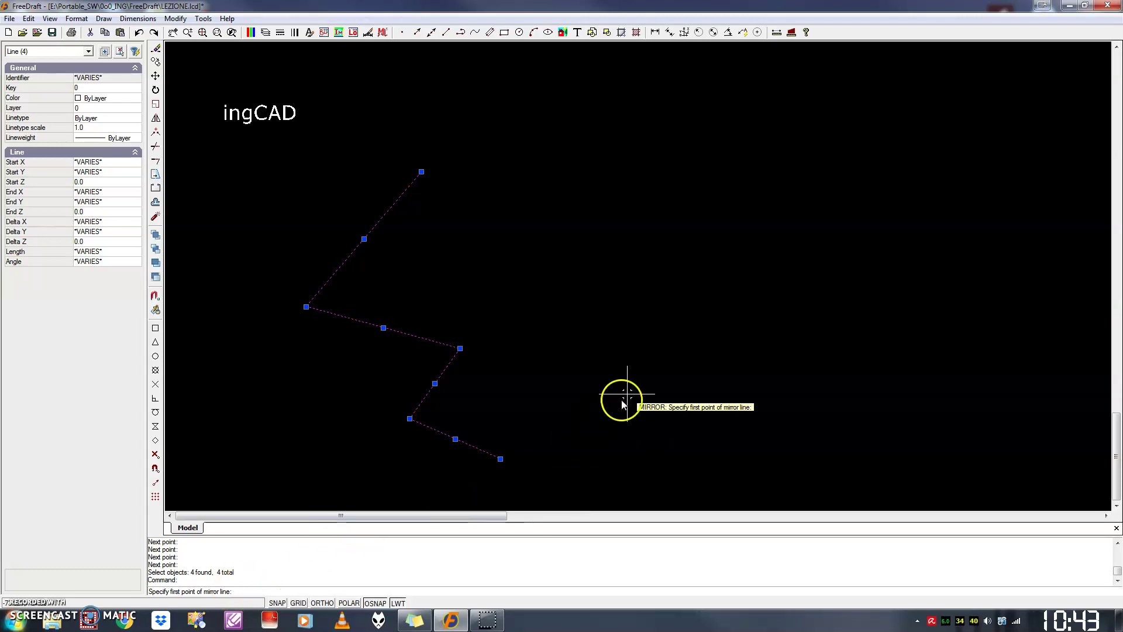
Step: Mirror the zigzag across its top-to-bottom axis, keeping the originals, forming the bow-tie
click(421, 172)
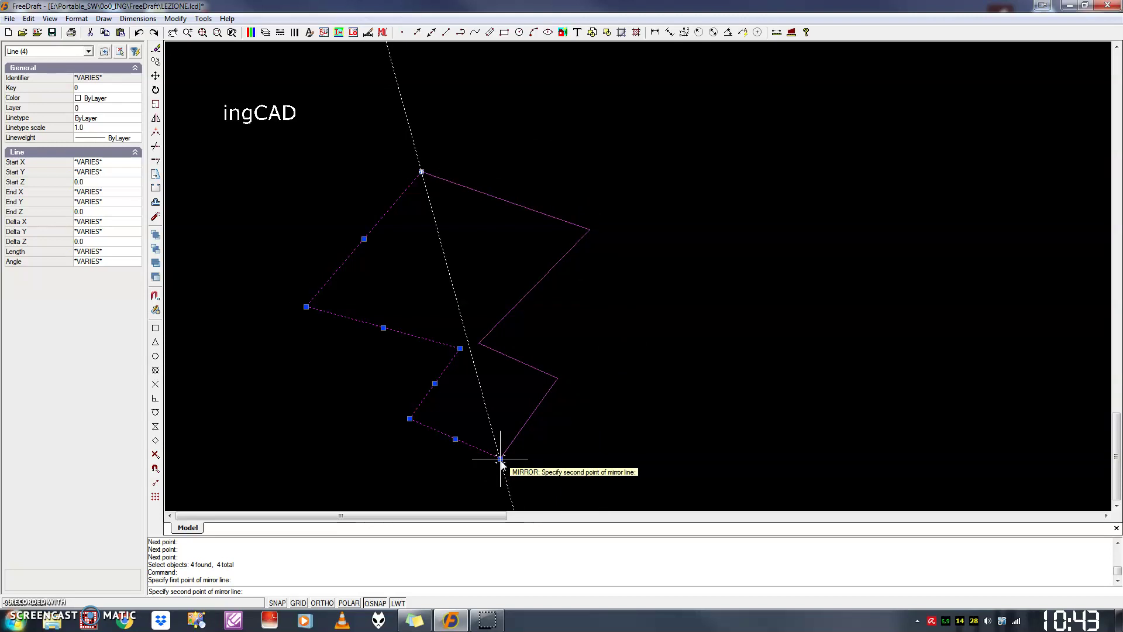
click(519, 453)
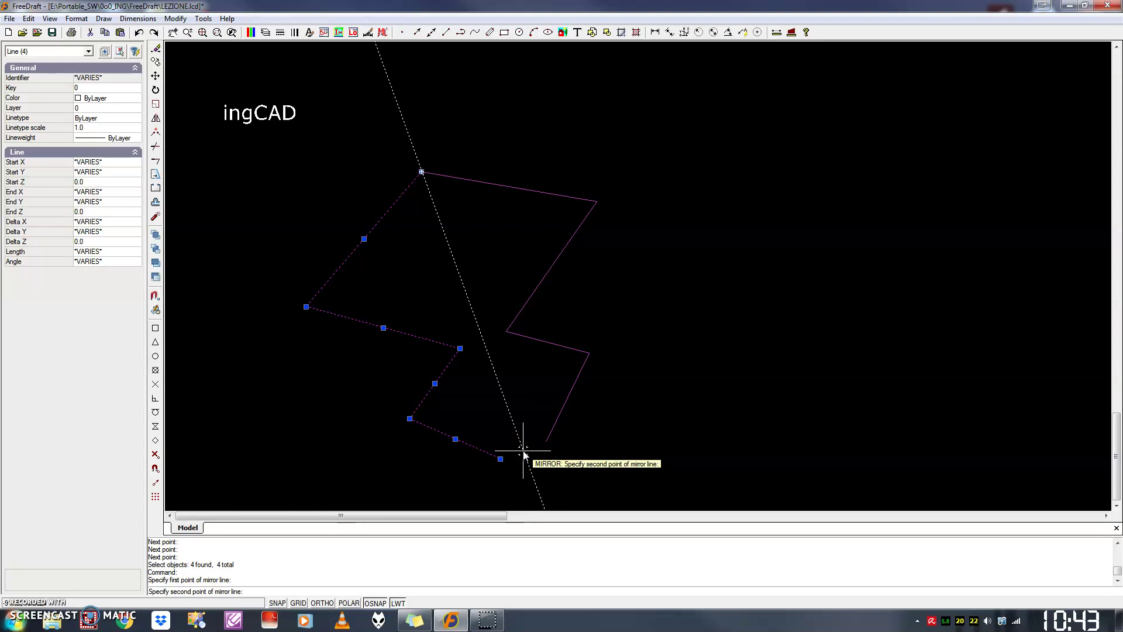
click(512, 454)
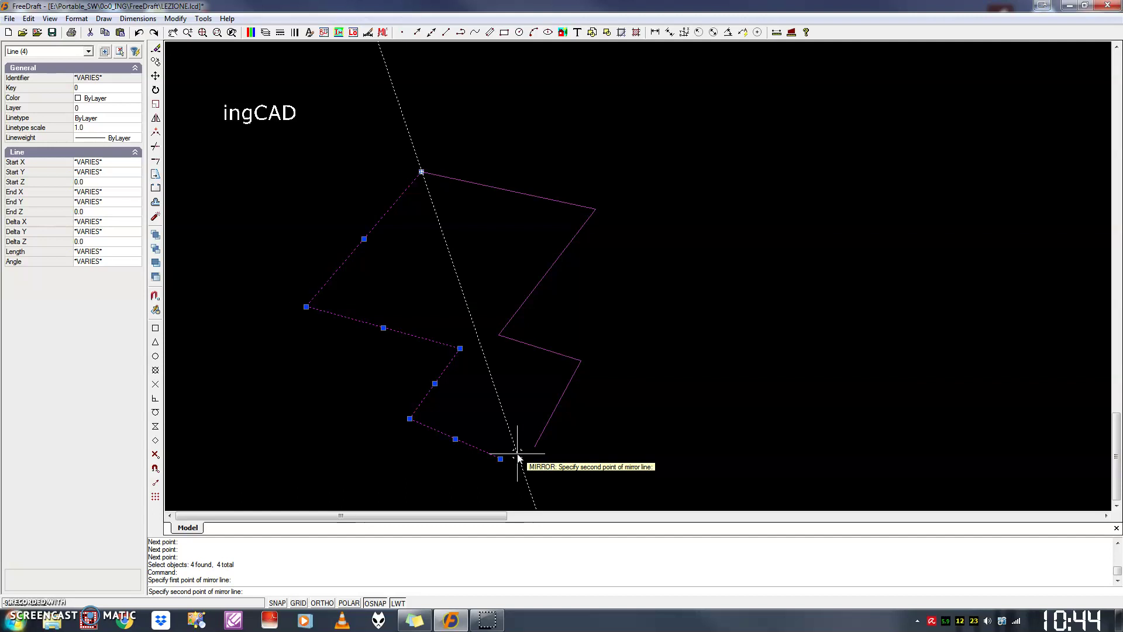
click(561, 432)
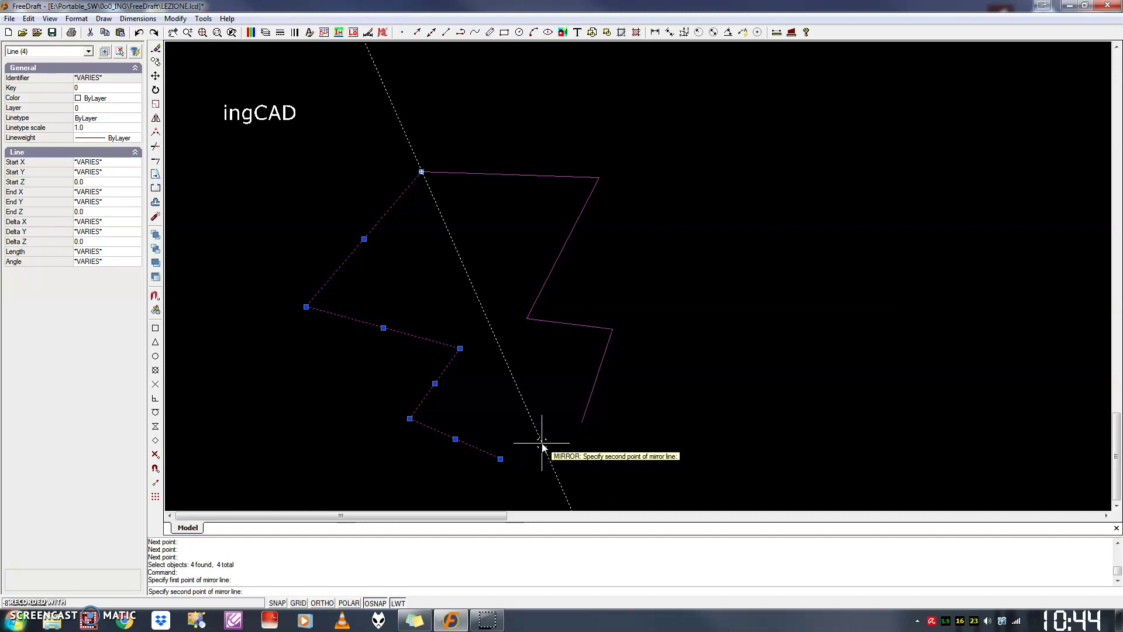
right_click(543, 445)
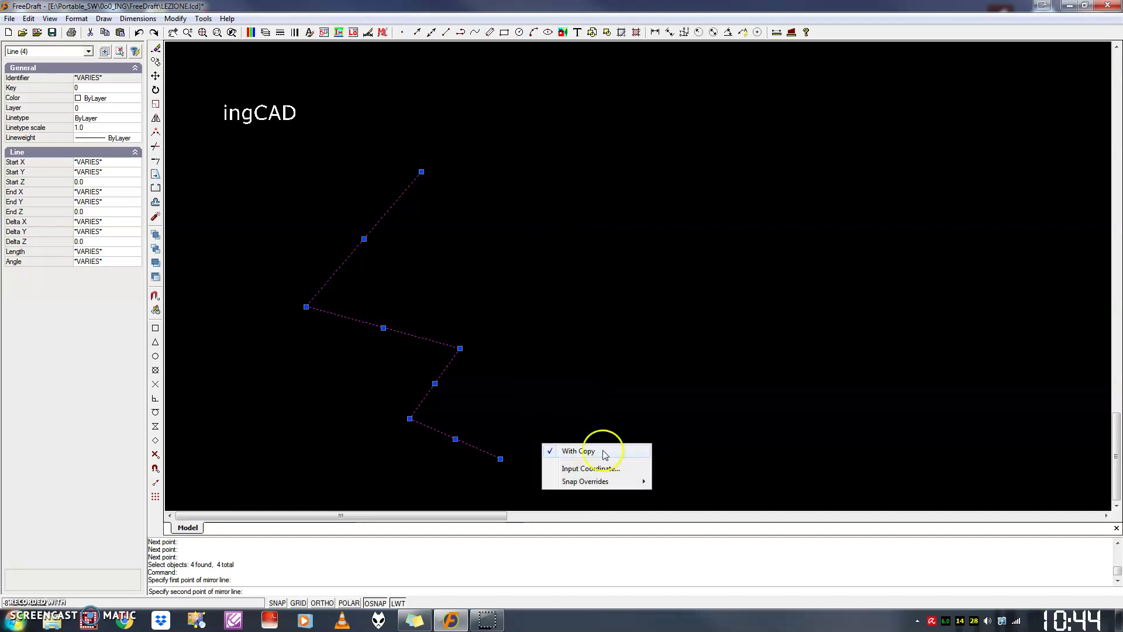
click(565, 451)
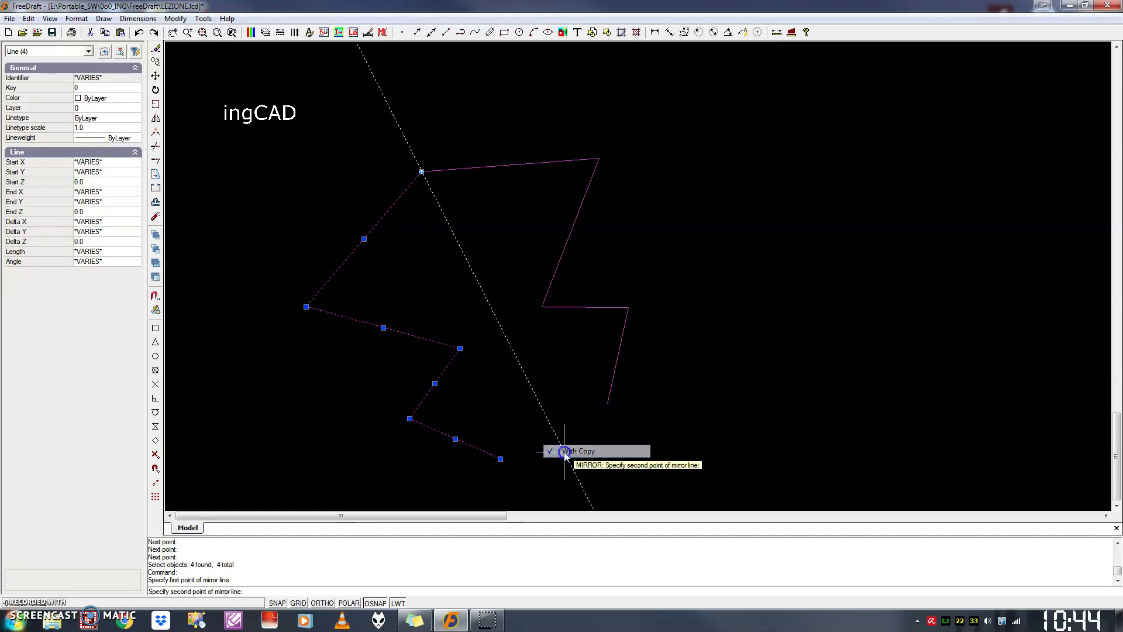
right_click(601, 410)
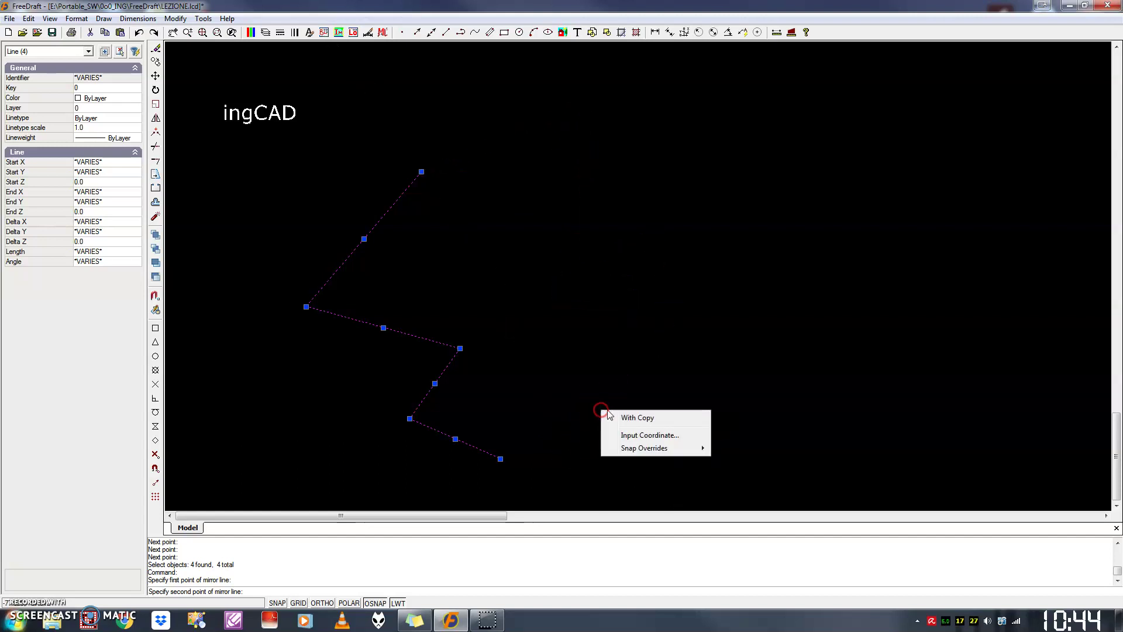
click(607, 420)
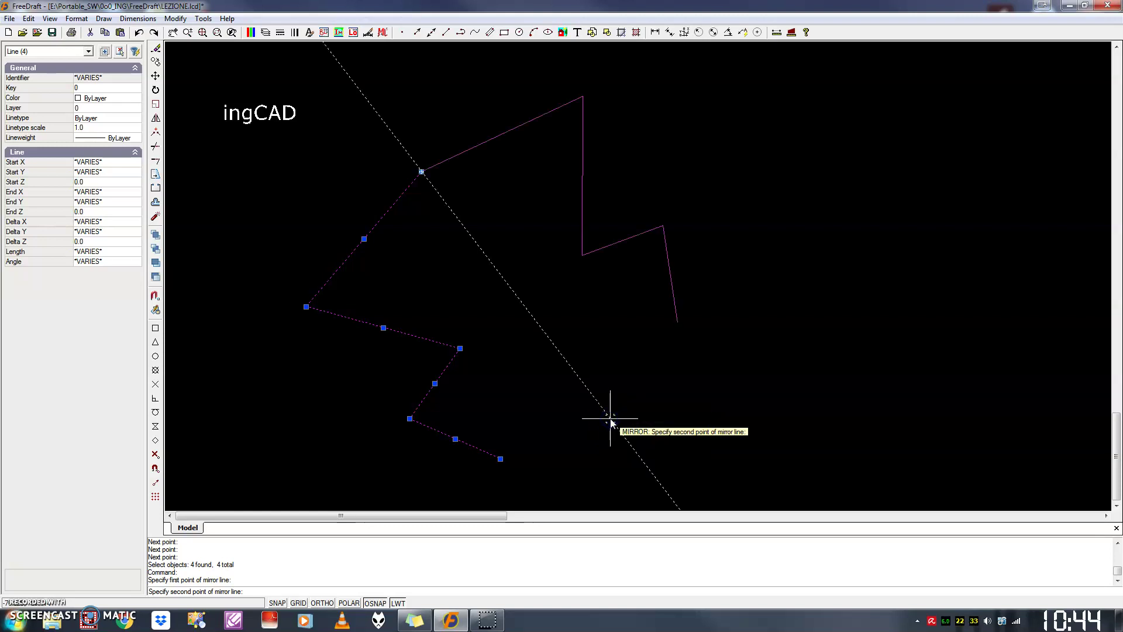
drag(610, 420, 501, 461)
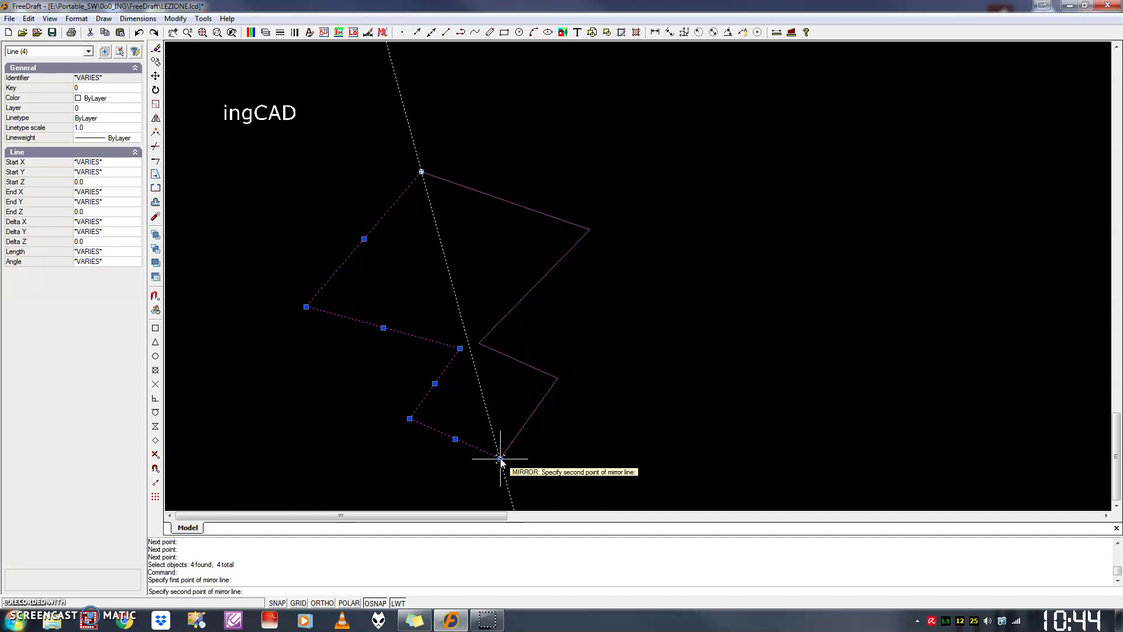
click(501, 459)
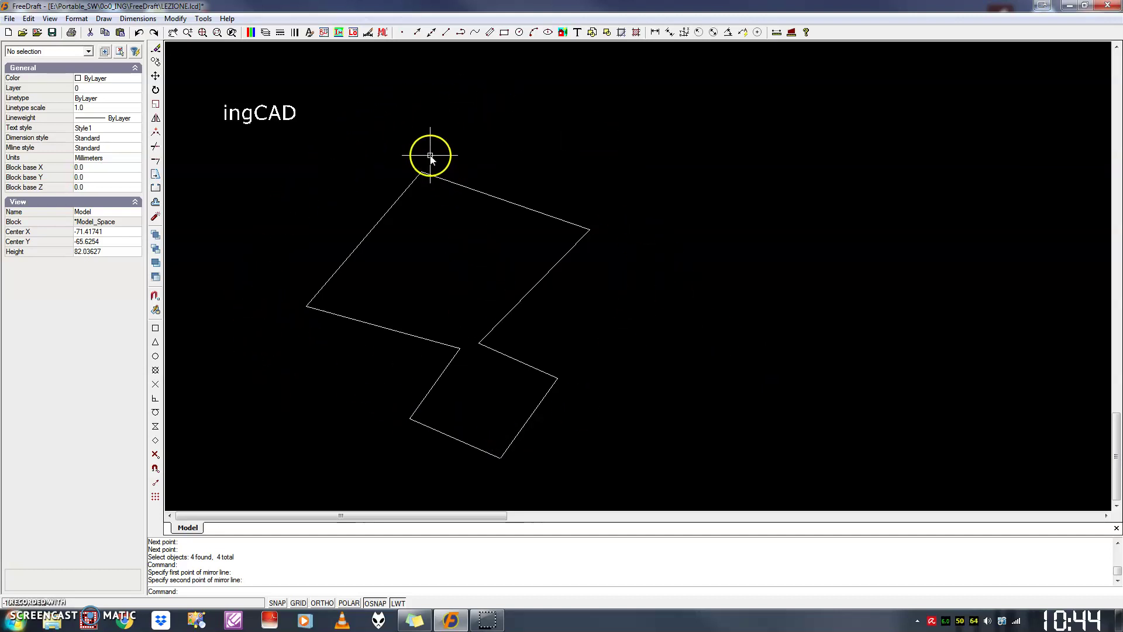
Step: Draw a line from the bow-tie's top vertex to its bottom vertex, then toggle object snap
click(445, 33)
click(421, 171)
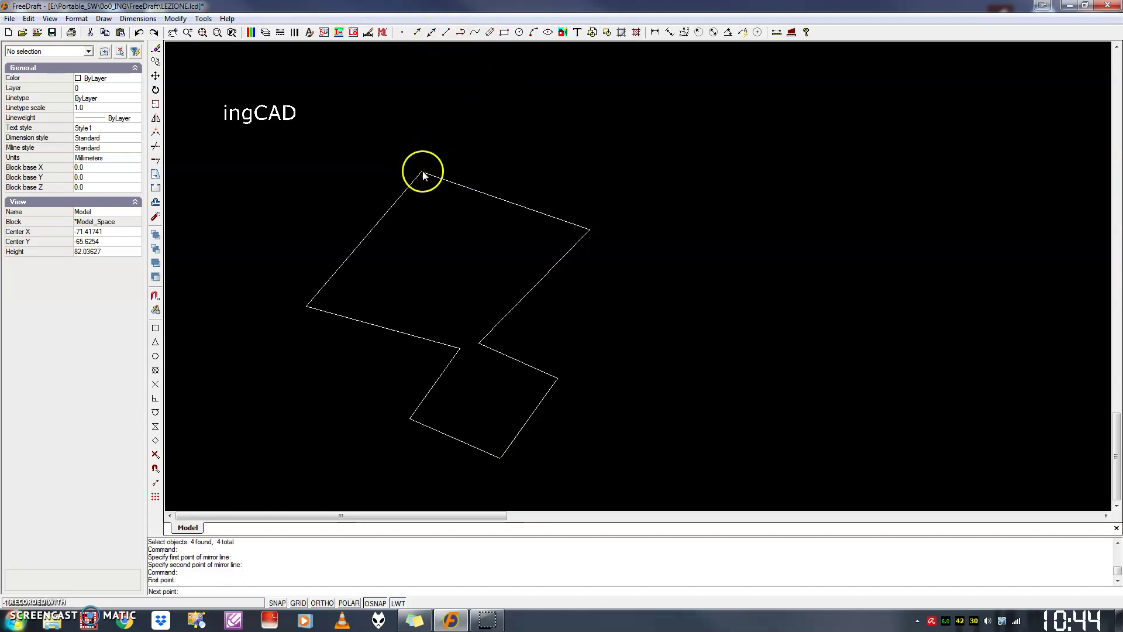
click(500, 460)
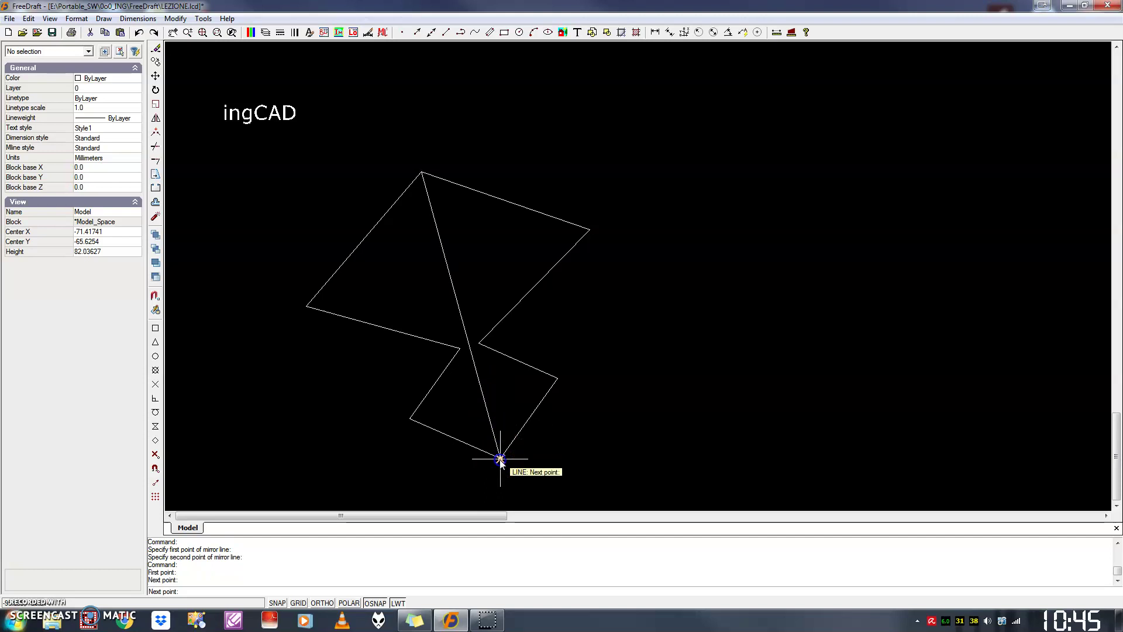
key(Return)
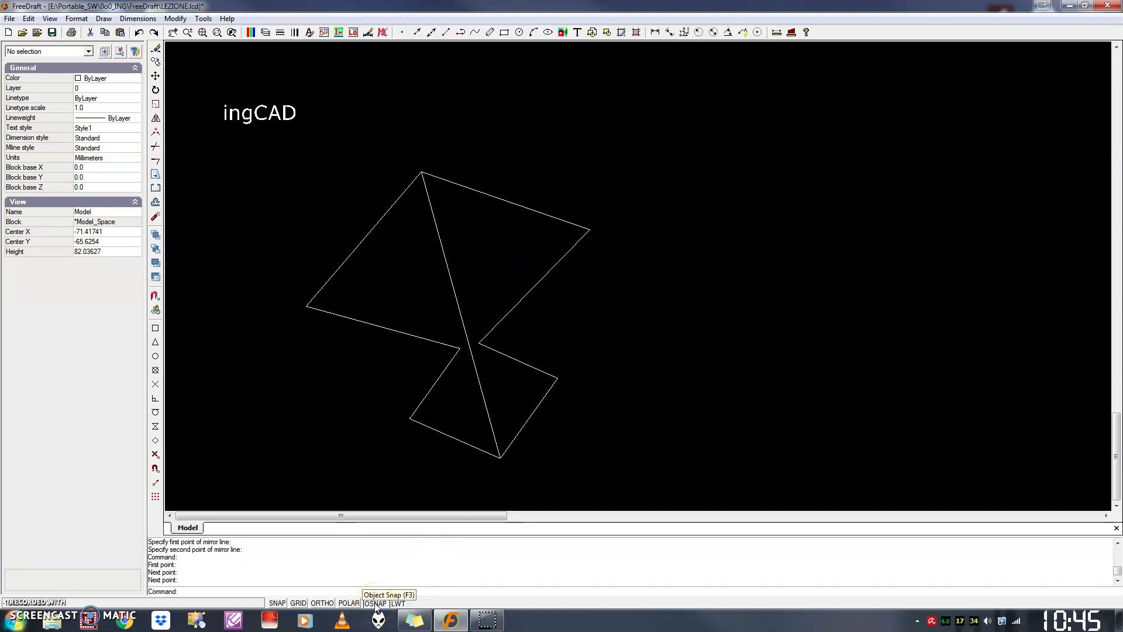
click(377, 604)
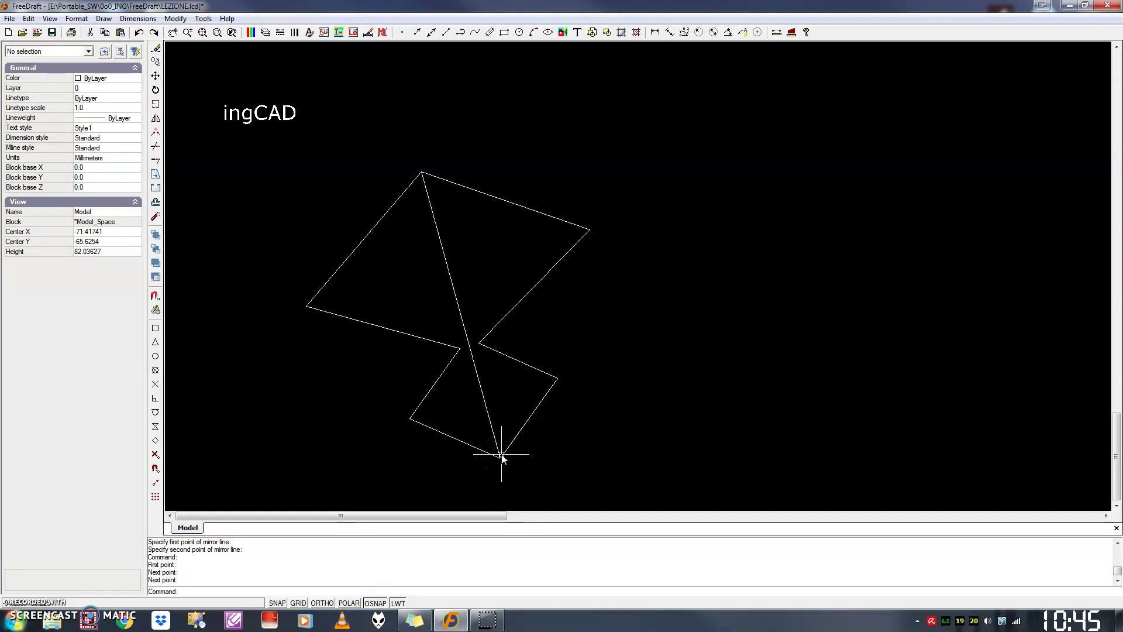
click(652, 331)
click(501, 199)
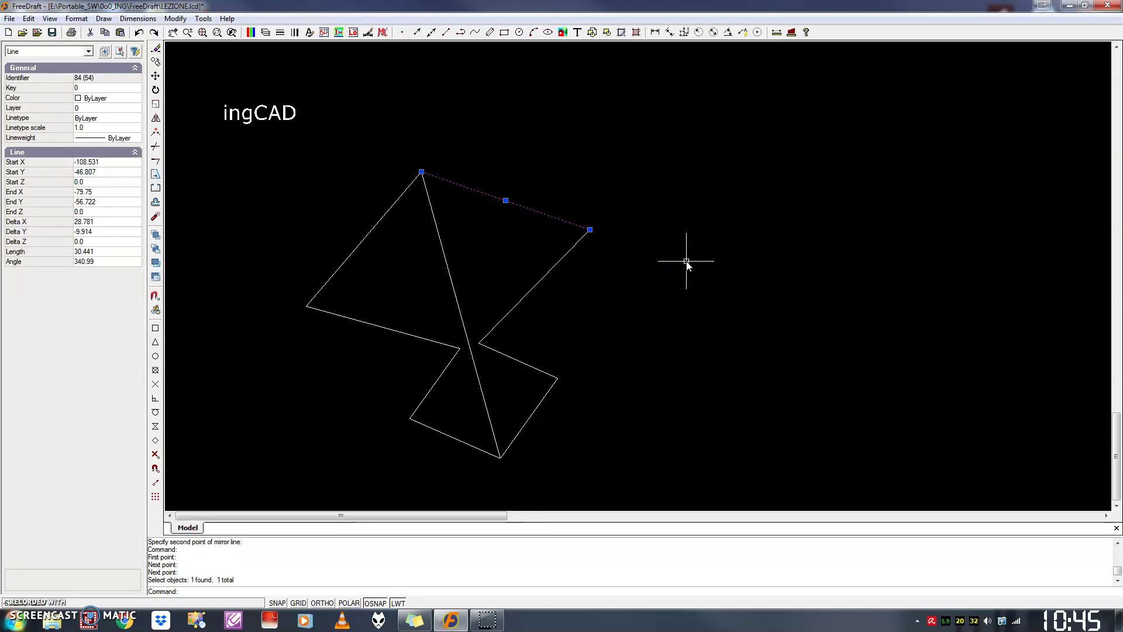
click(590, 263)
click(154, 50)
click(395, 133)
click(668, 196)
key(Escape)
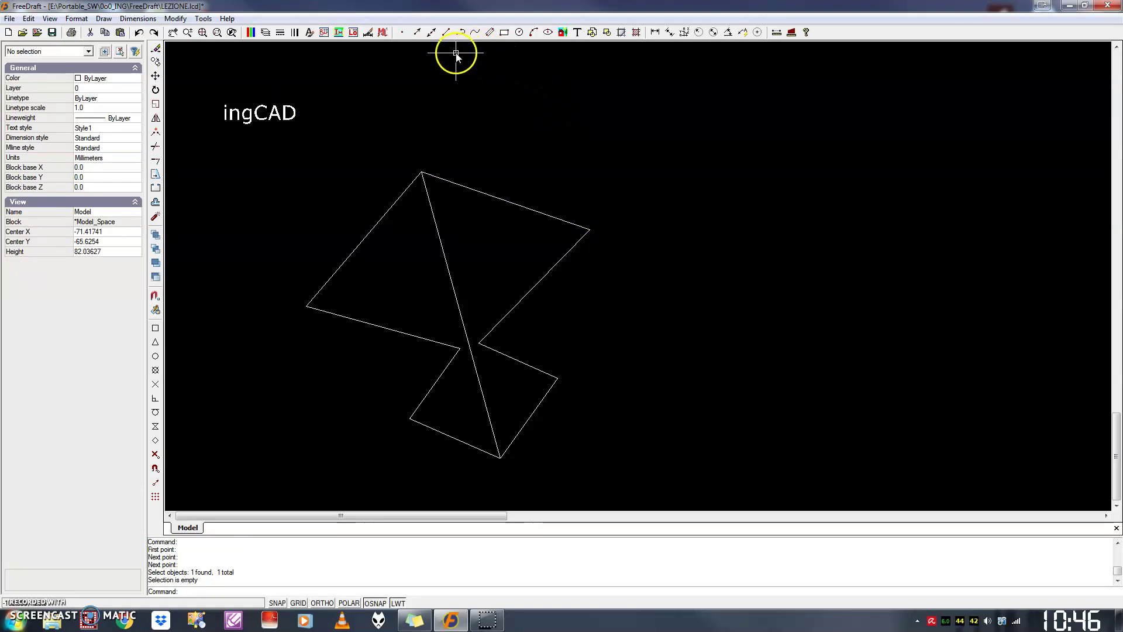
Step: Draw a long diagonal line from above-left of the bow-tie to below-right of it
click(449, 33)
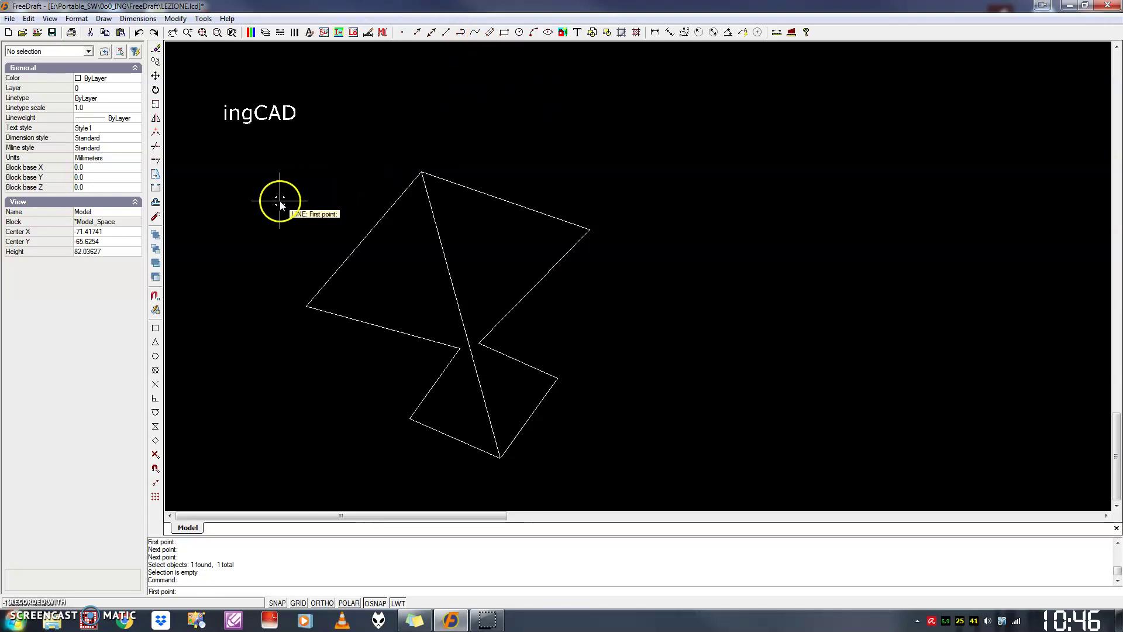
click(329, 173)
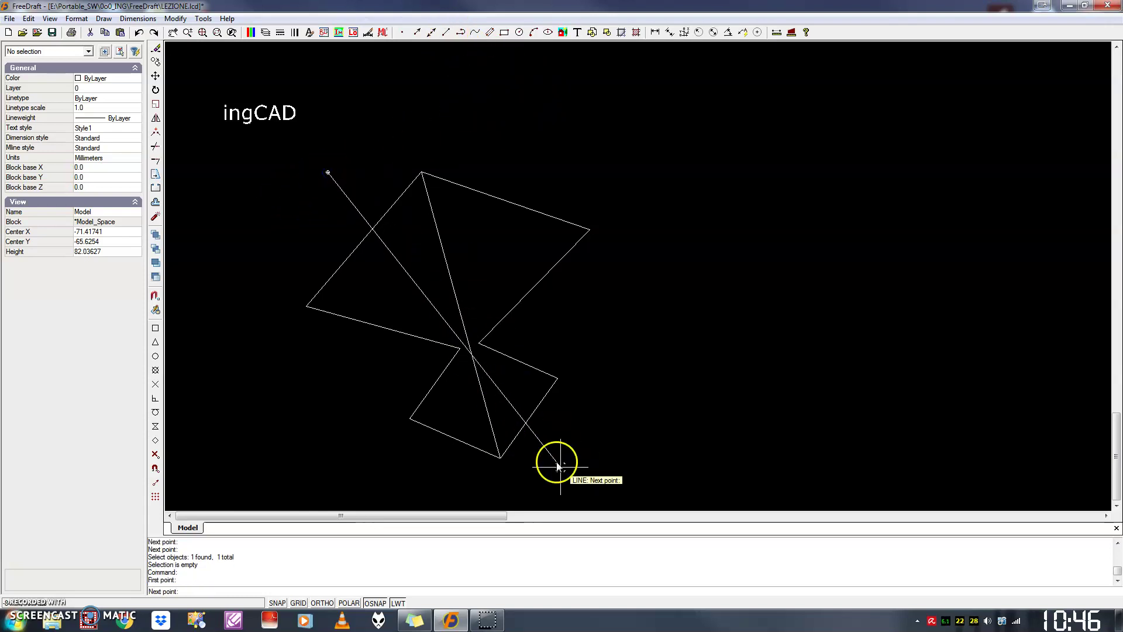
click(586, 485)
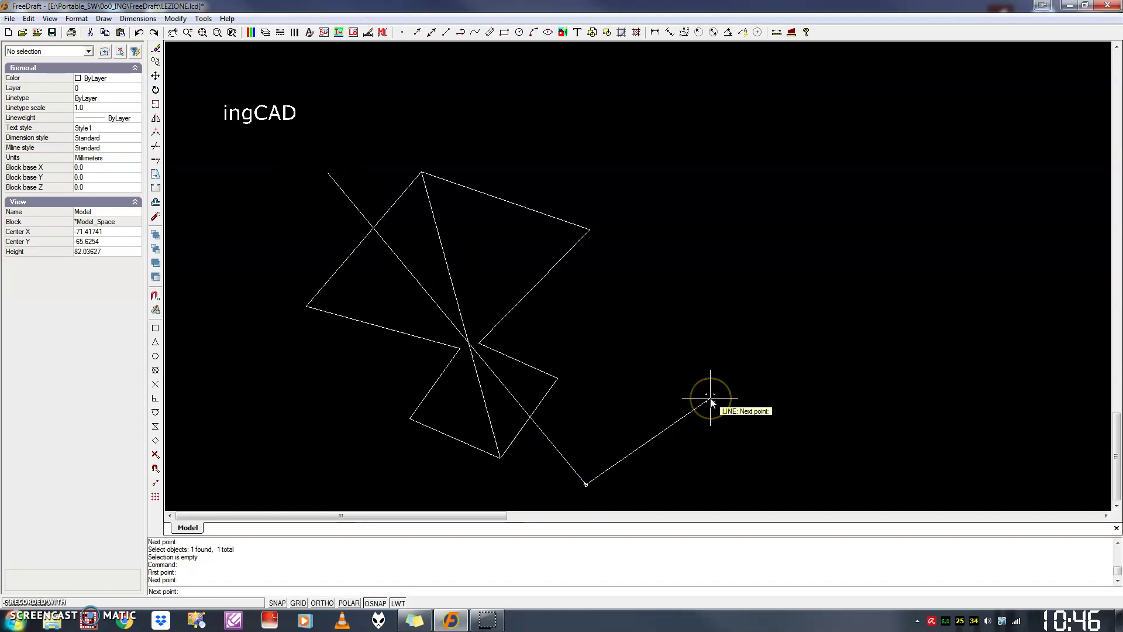
key(Escape)
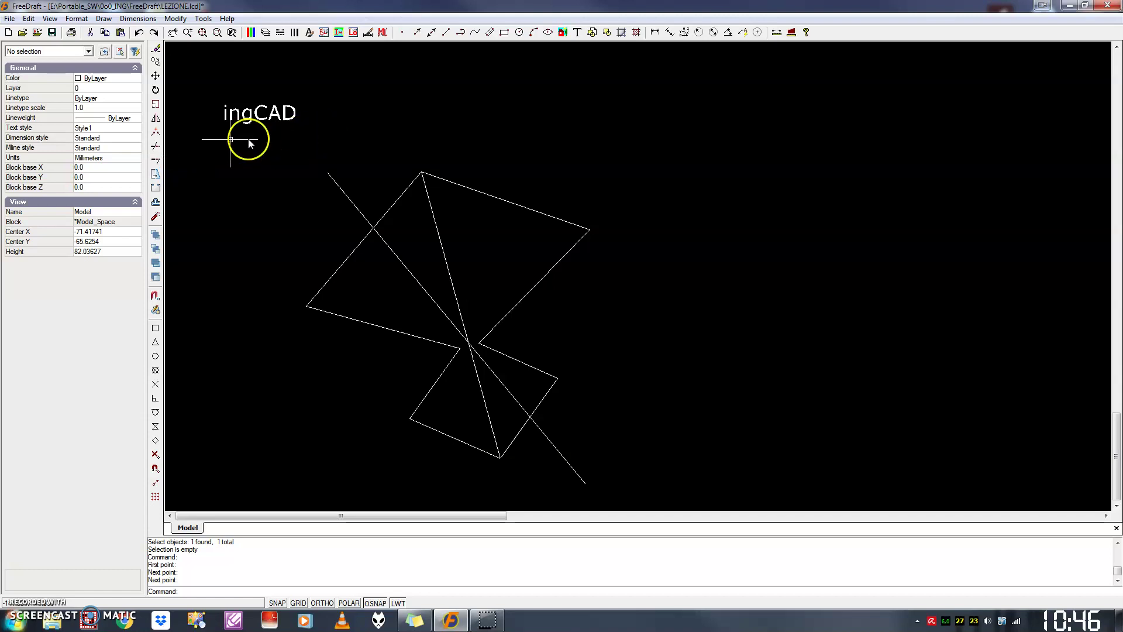
Step: Start Trim with the long diagonal line picked as the cutting edge
click(157, 147)
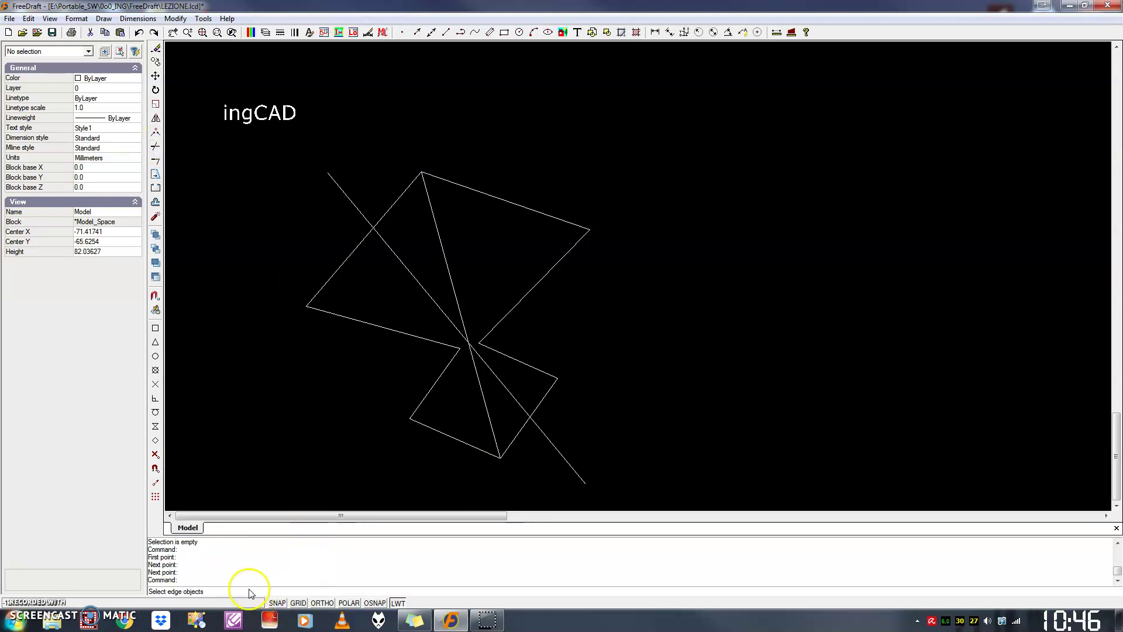
click(223, 594)
click(352, 203)
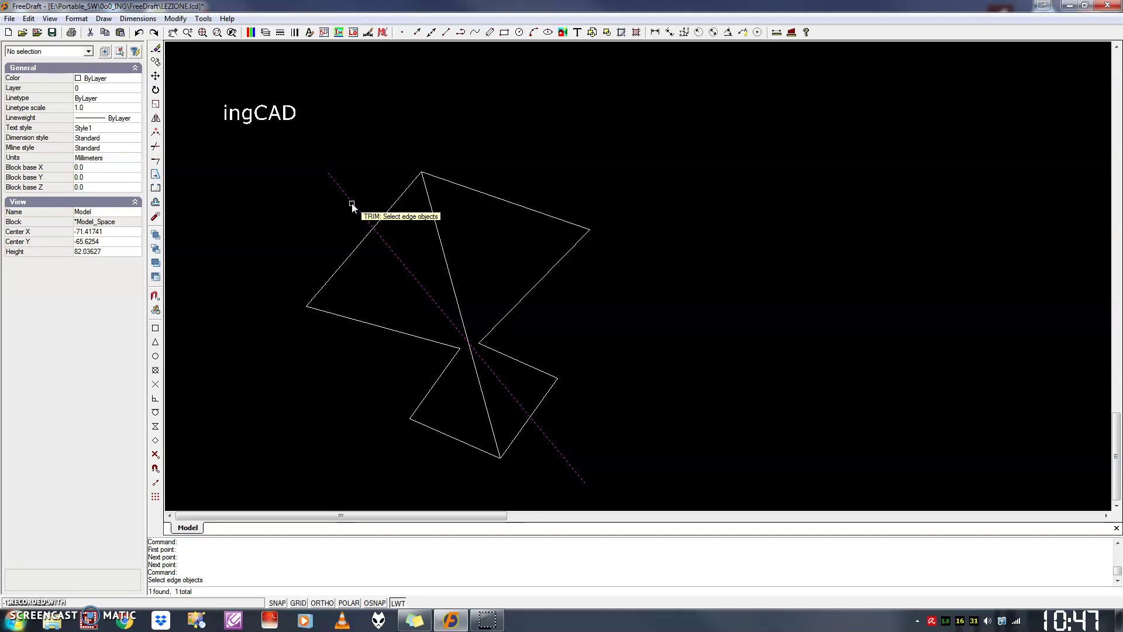
right_click(420, 248)
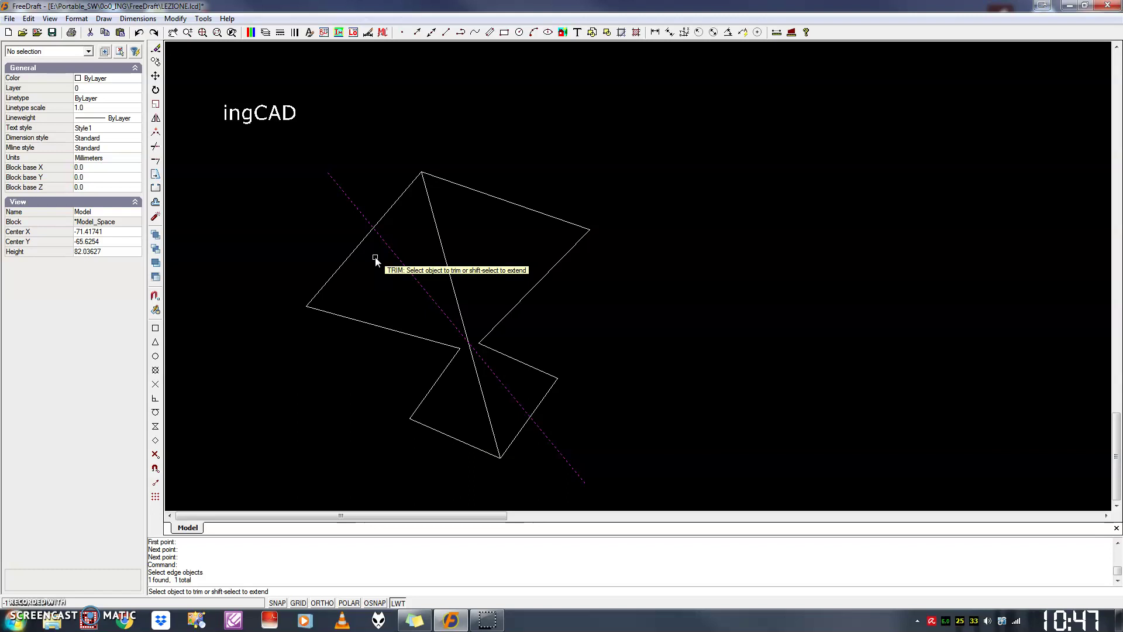
Step: Trim the bow-tie edges crossing the diagonal back to it, then end Trim
click(347, 258)
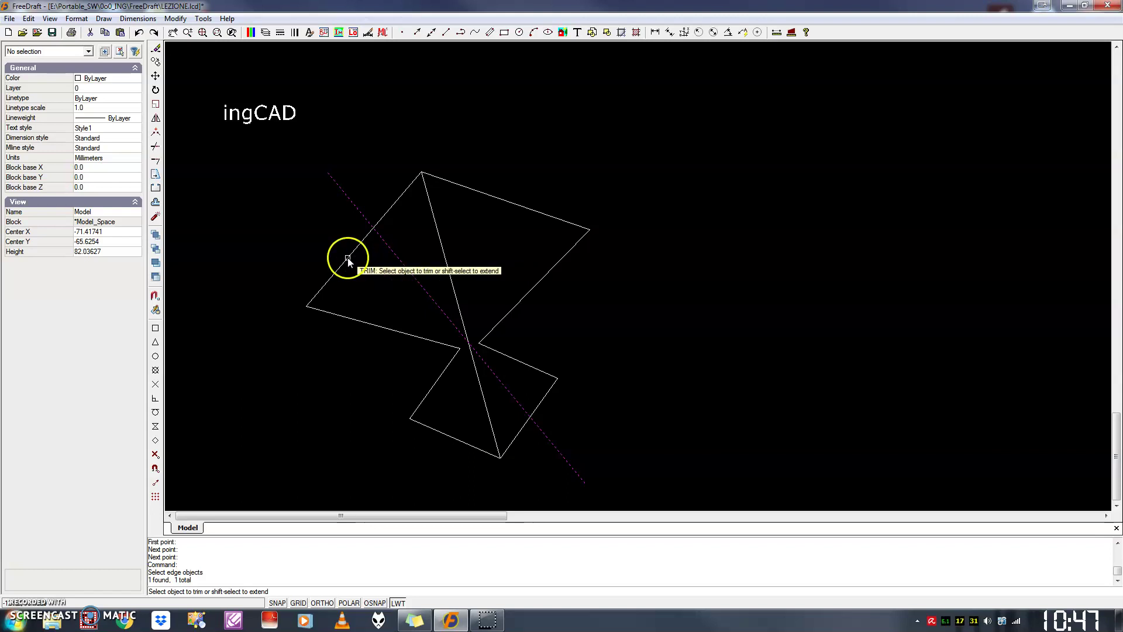
click(351, 319)
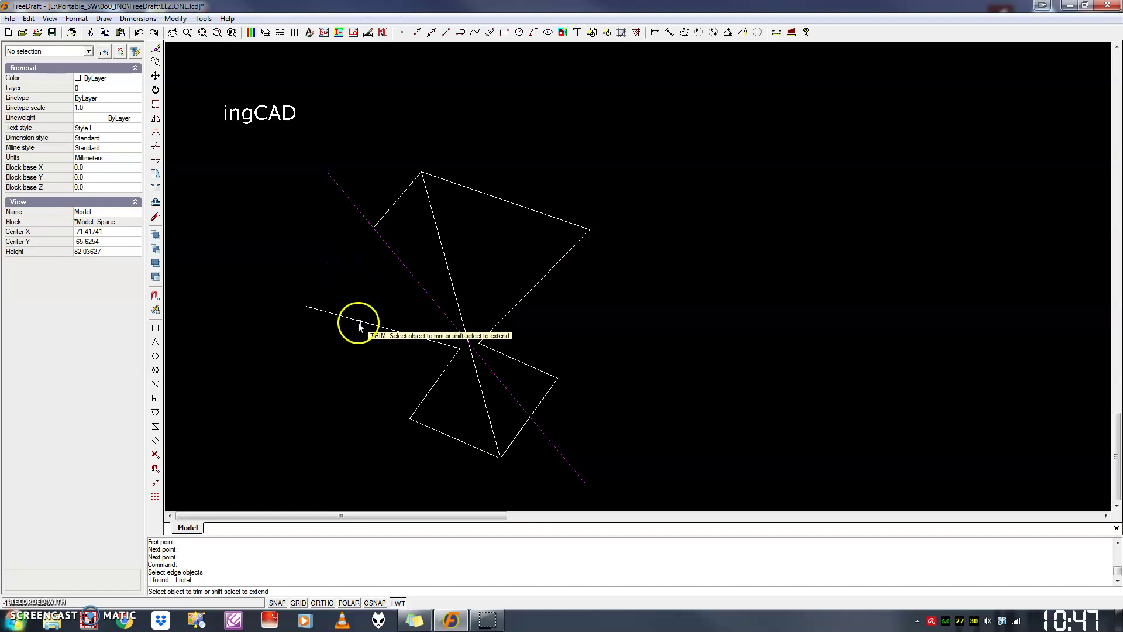
click(431, 384)
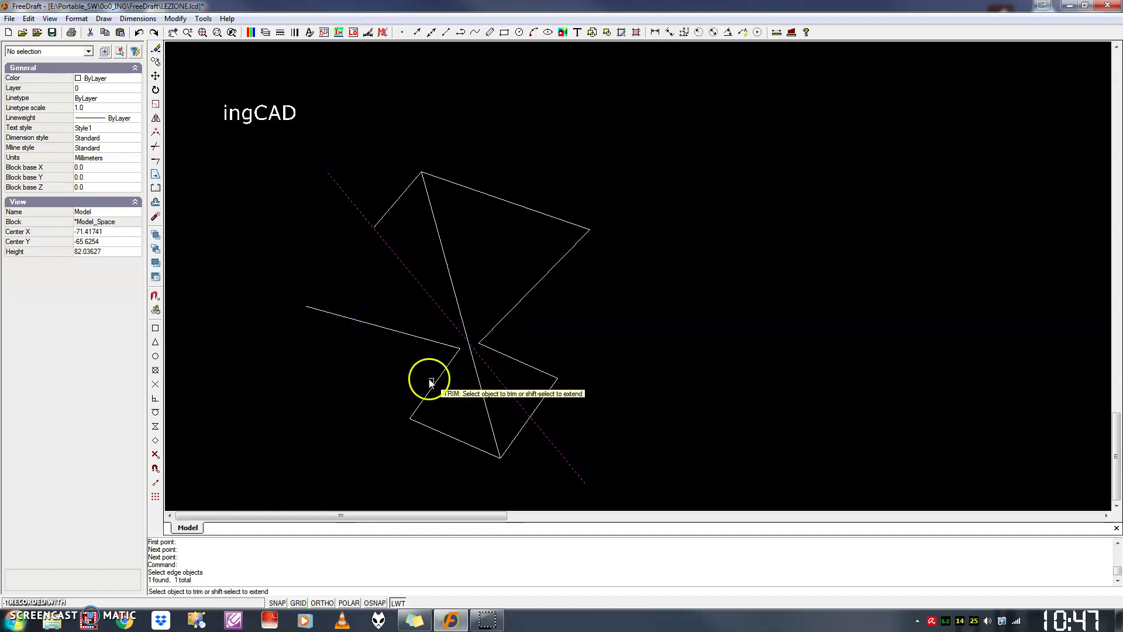
click(441, 432)
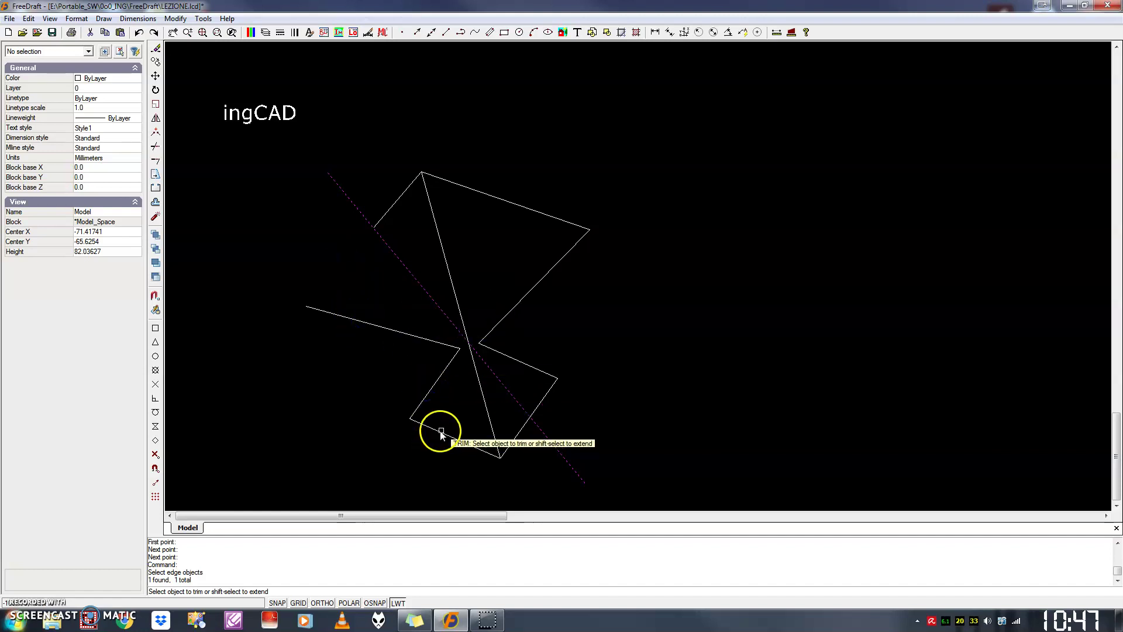
click(517, 433)
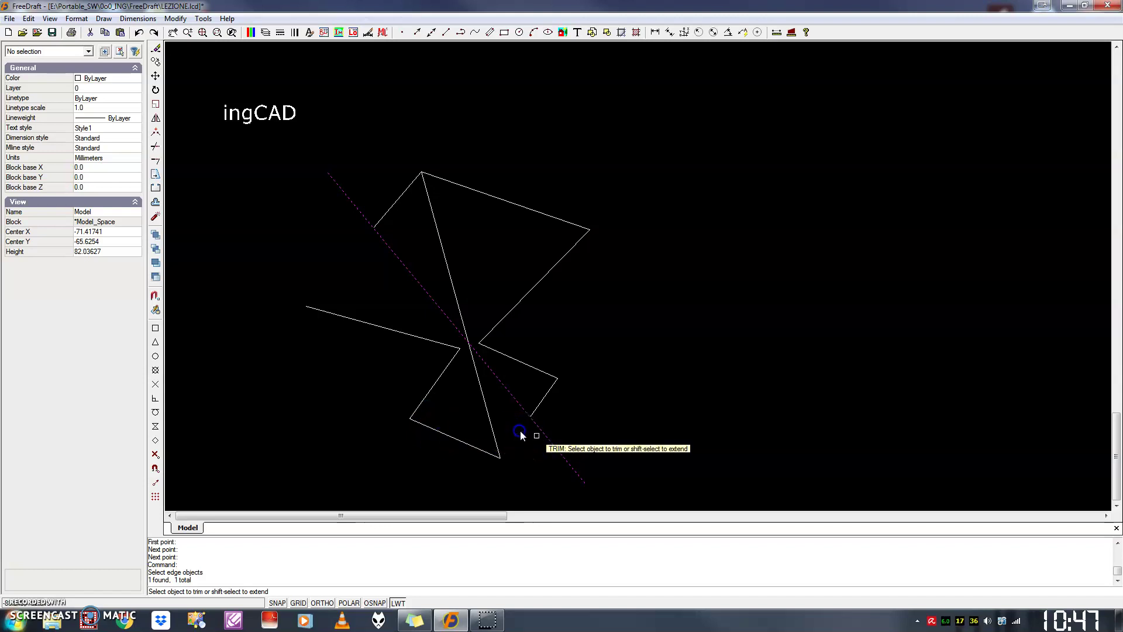
click(484, 396)
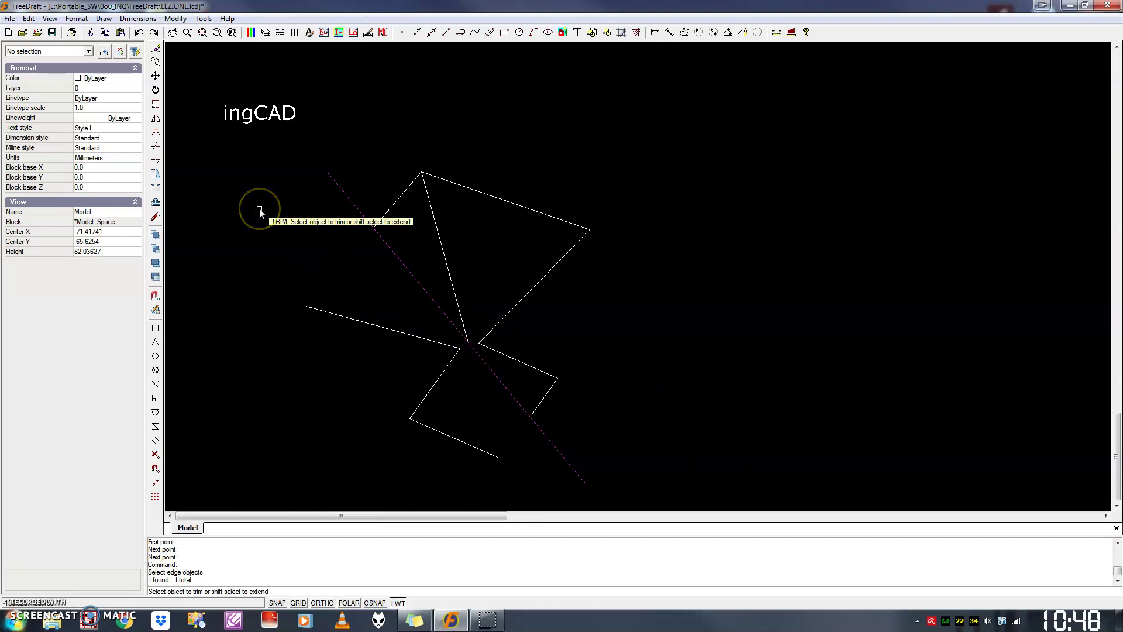
click(461, 350)
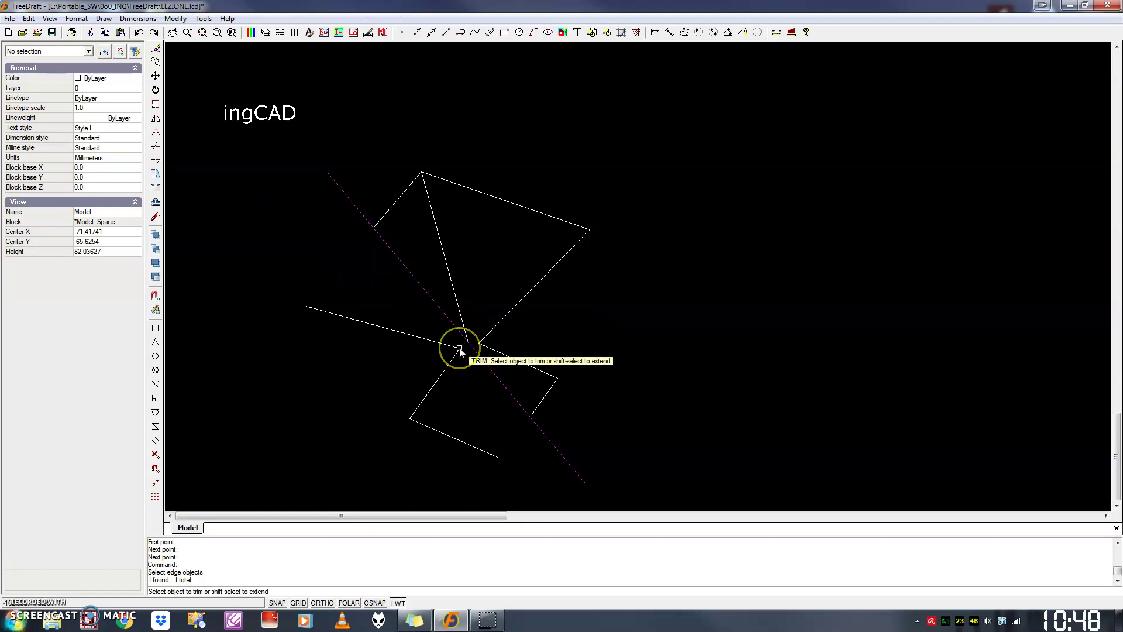
click(461, 351)
click(439, 324)
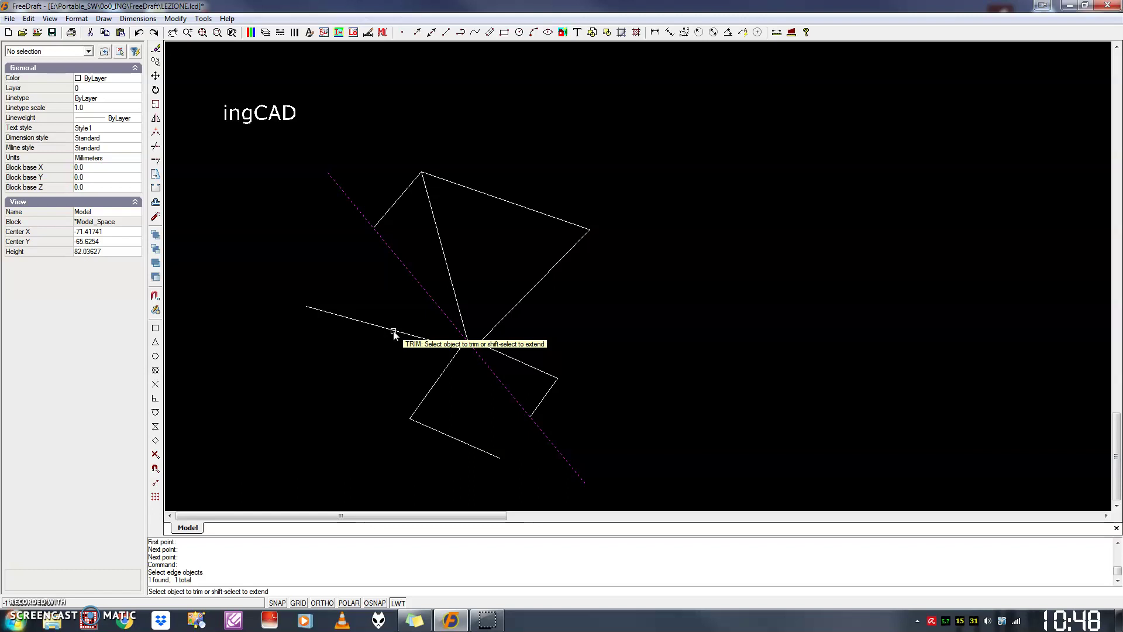
click(394, 334)
Step: Select three left-half lines, then undo to restore the full untrimmed bow-tie
click(394, 334)
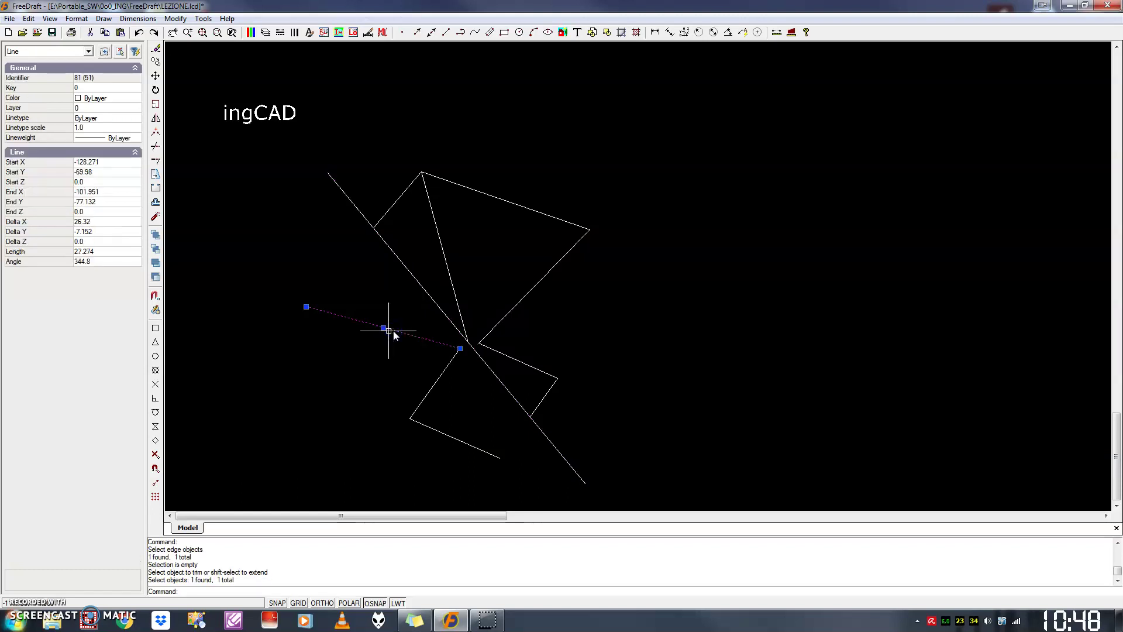
click(430, 393)
click(434, 430)
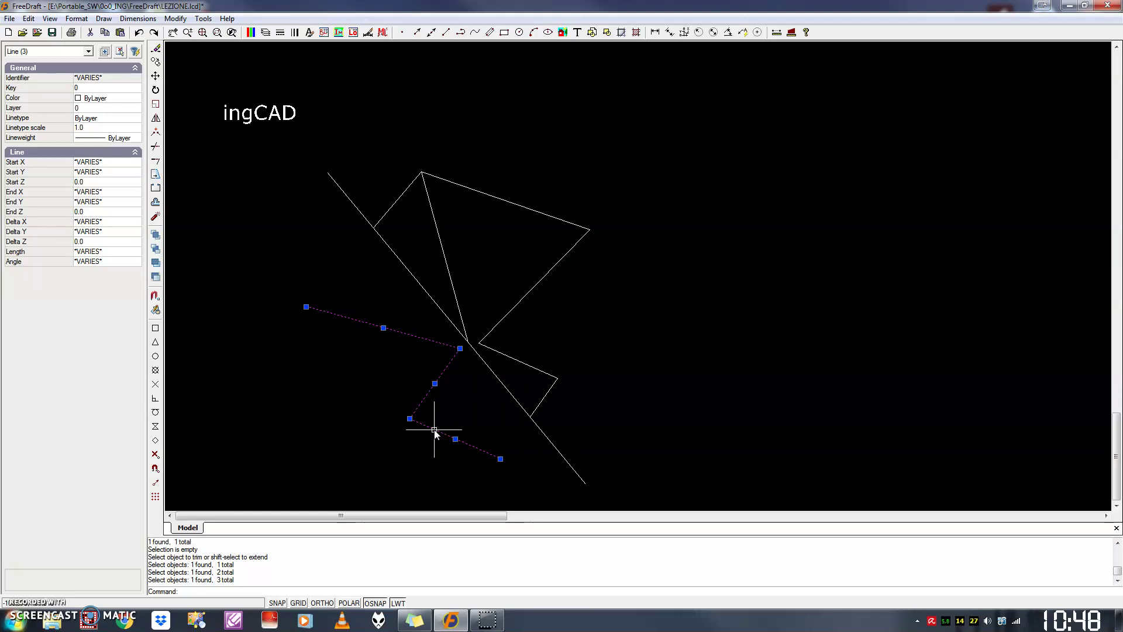
key(Escape)
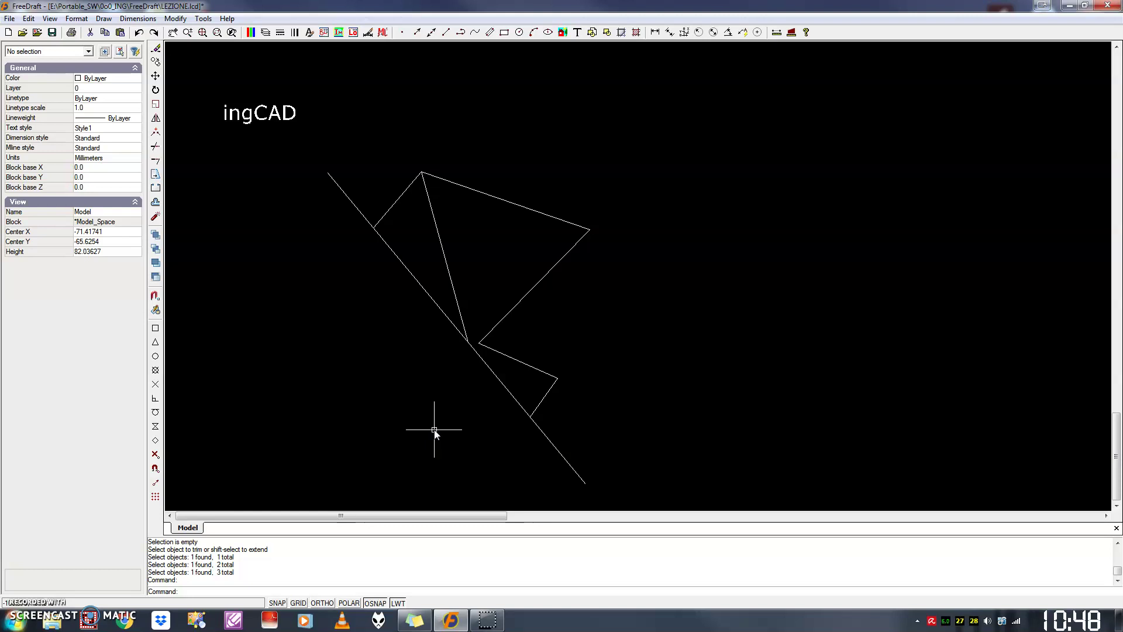
key(ctrl+z)
key(ctrl+z)
Step: Redo the undone trims of the bow-tie against the diagonal line
drag(438, 371, 329, 277)
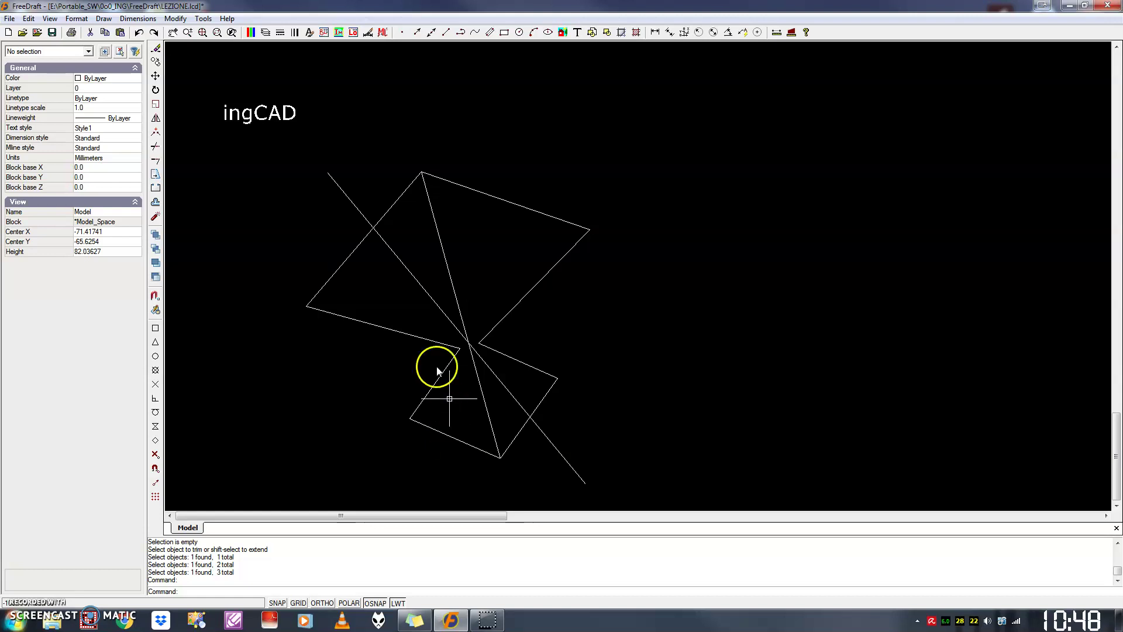
click(328, 277)
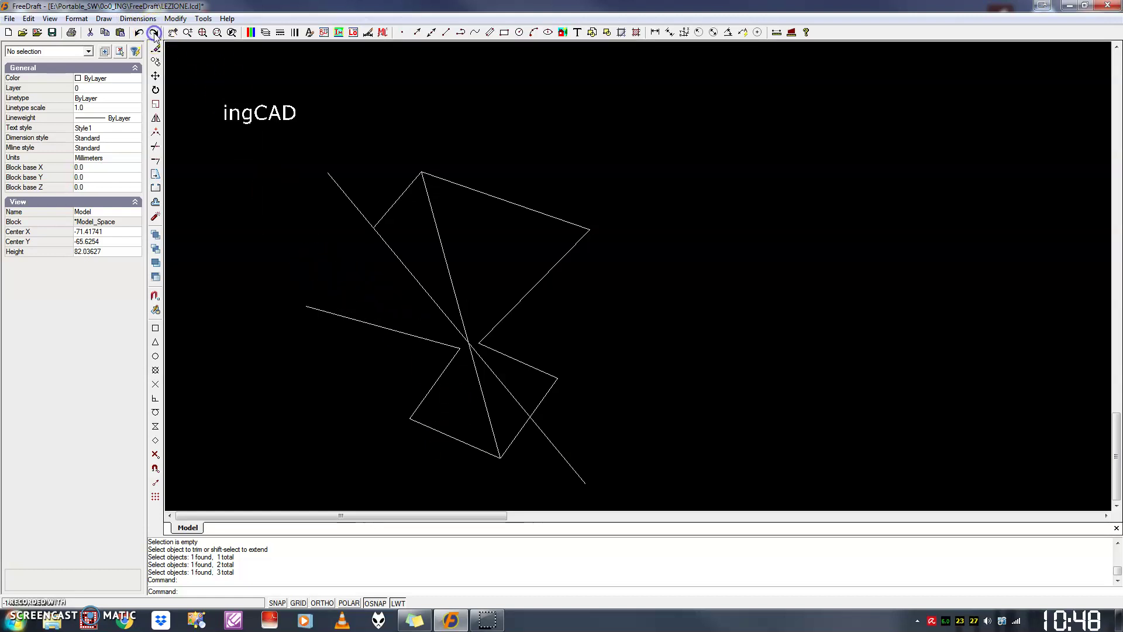
click(155, 34)
click(155, 34)
Step: Delete the left edge, short lower-left line and bottom-left line of the bow-tie
click(394, 332)
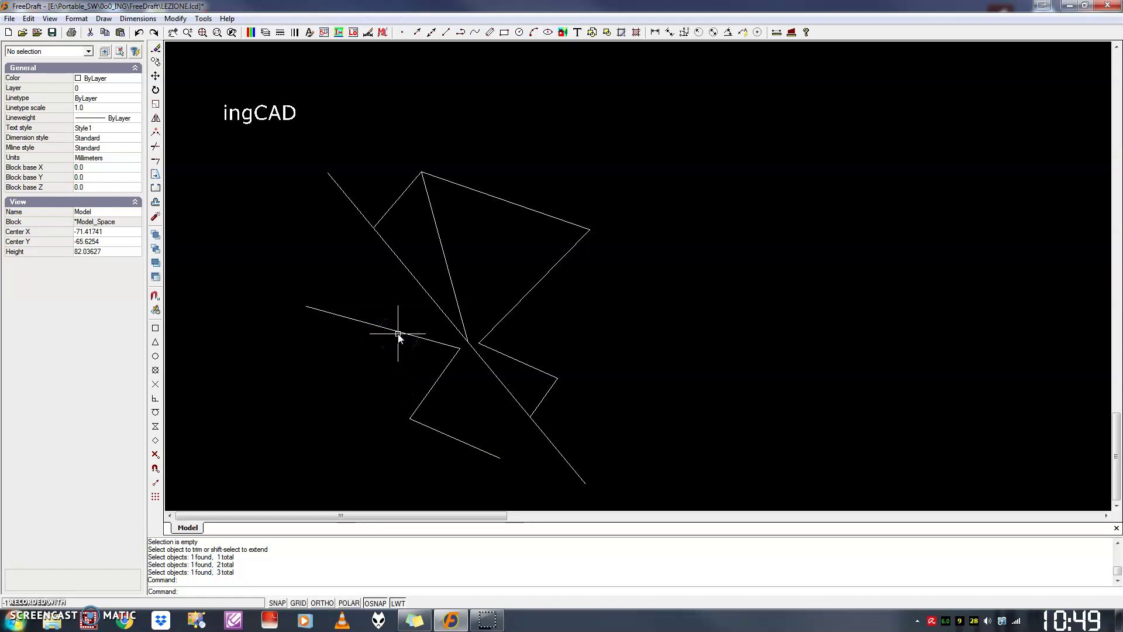
click(398, 334)
click(301, 288)
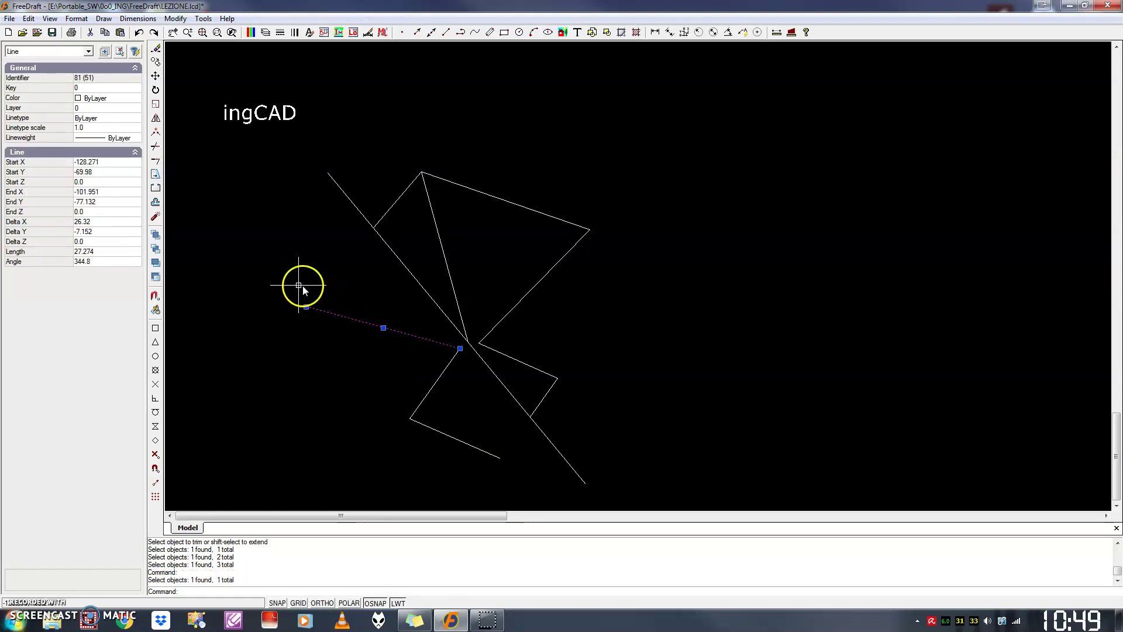
click(431, 389)
key(Delete)
click(463, 442)
key(Delete)
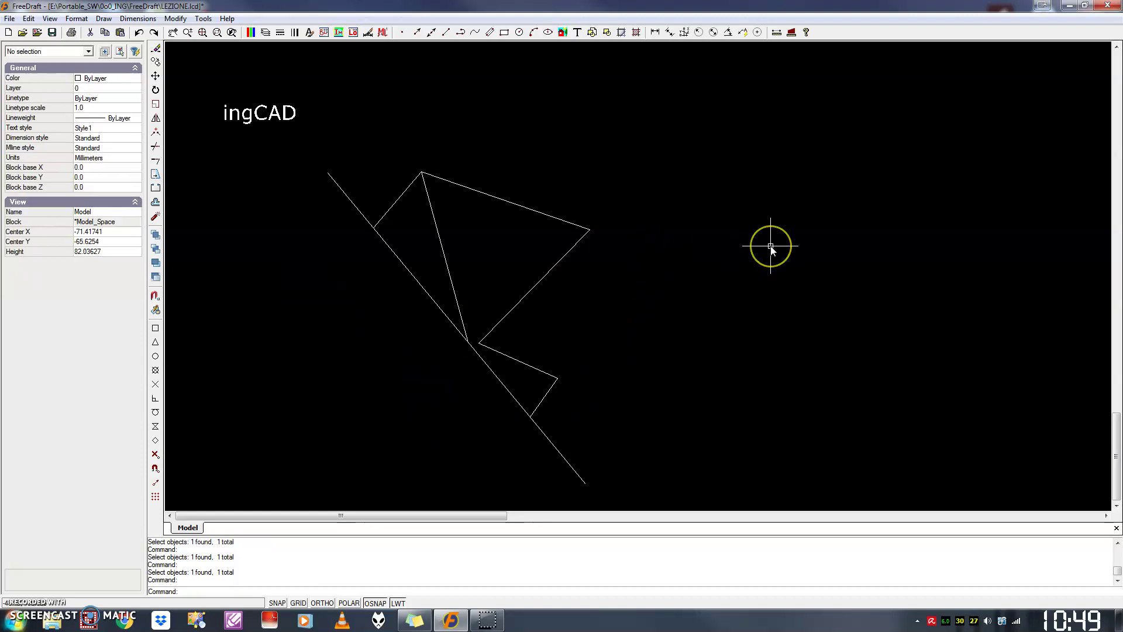
Step: Zoom out and pan to show the half bow-tie beside the dimensioned rectangles
scroll(769, 246, down, 1)
scroll(771, 248, down, 1)
mouse_move(844, 188)
middle_down()
mouse_move(547, 261)
mouse_move(600, 277)
middle_up()
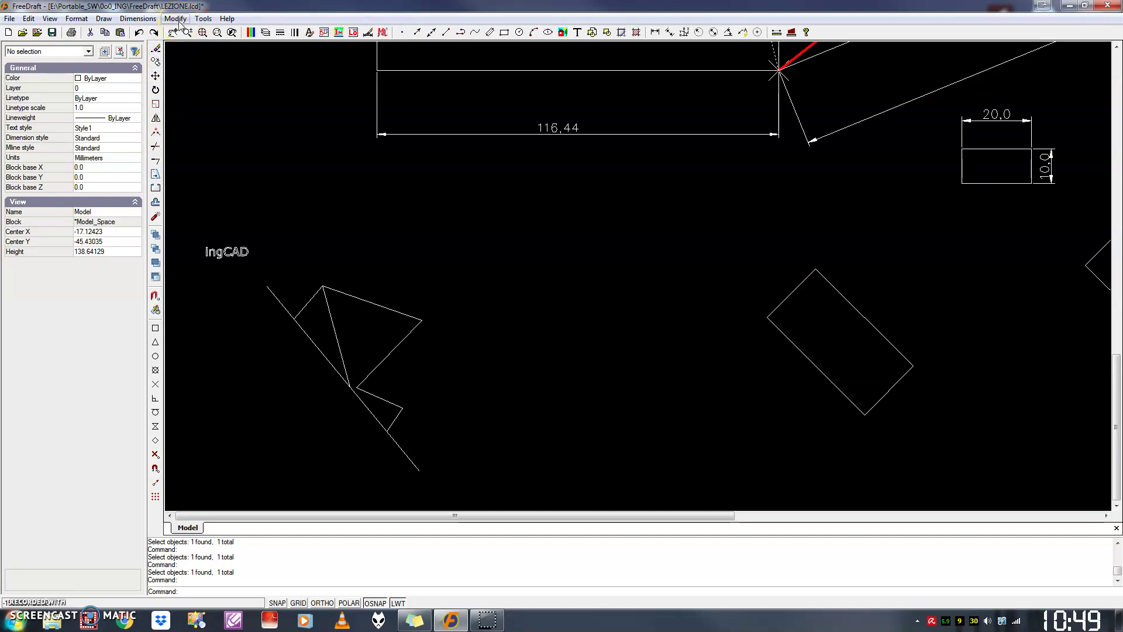
click(175, 19)
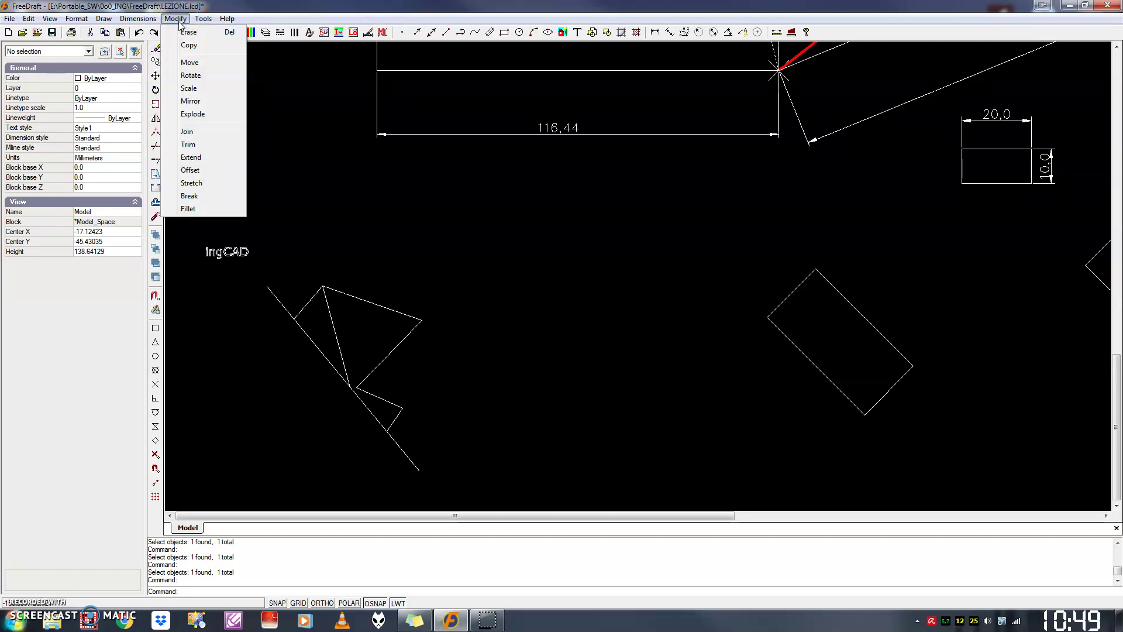
click(203, 19)
click(104, 19)
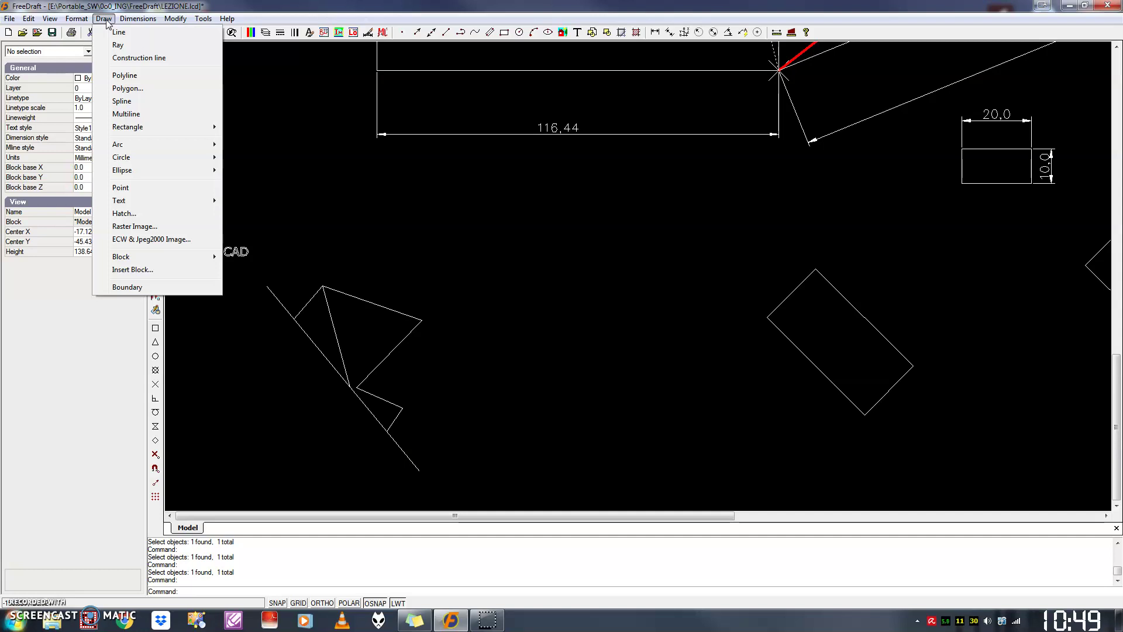
click(139, 19)
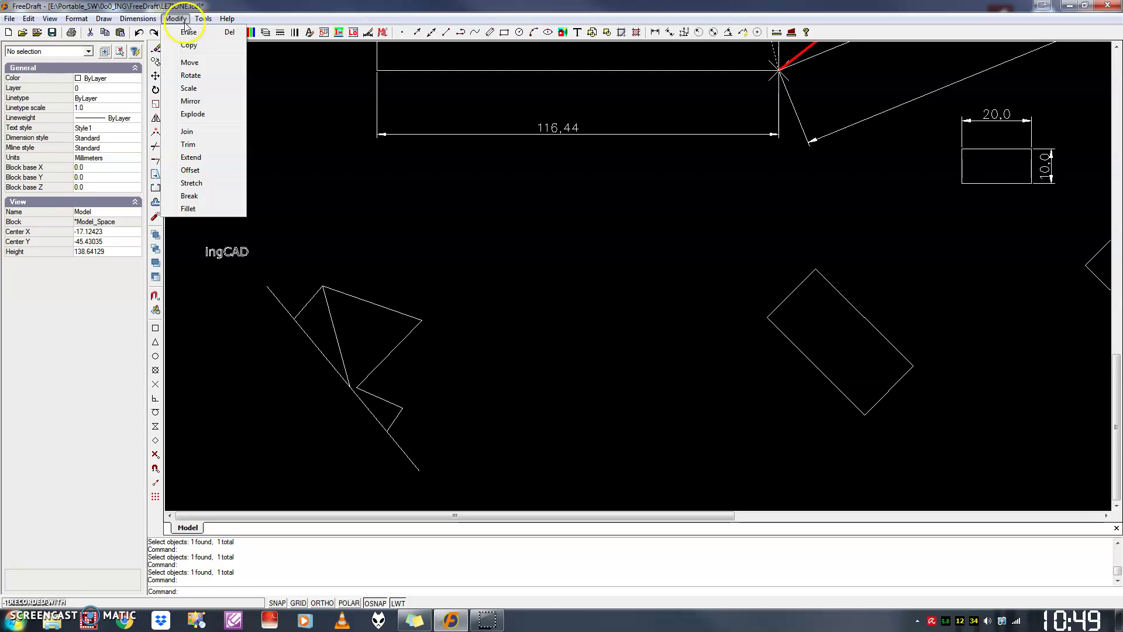
click(203, 19)
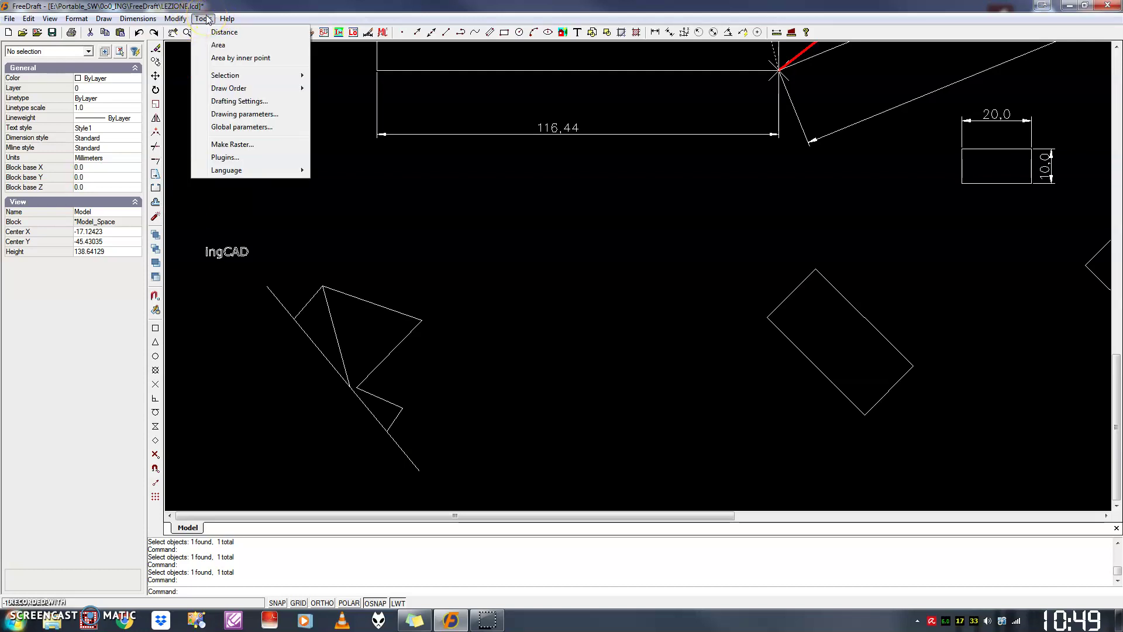
click(203, 18)
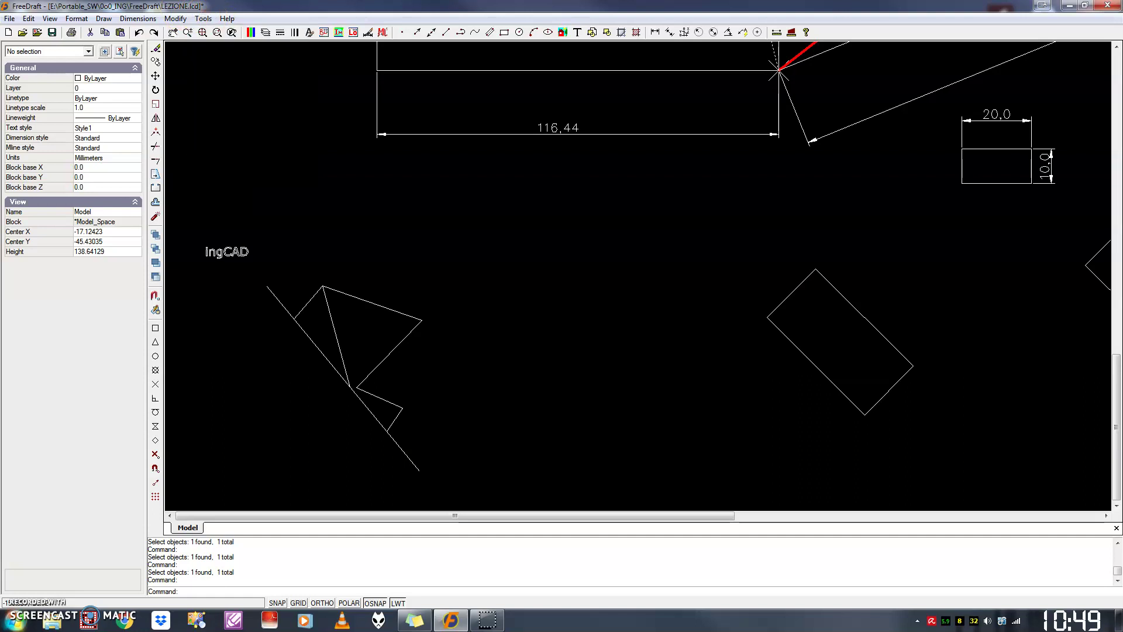
click(71, 20)
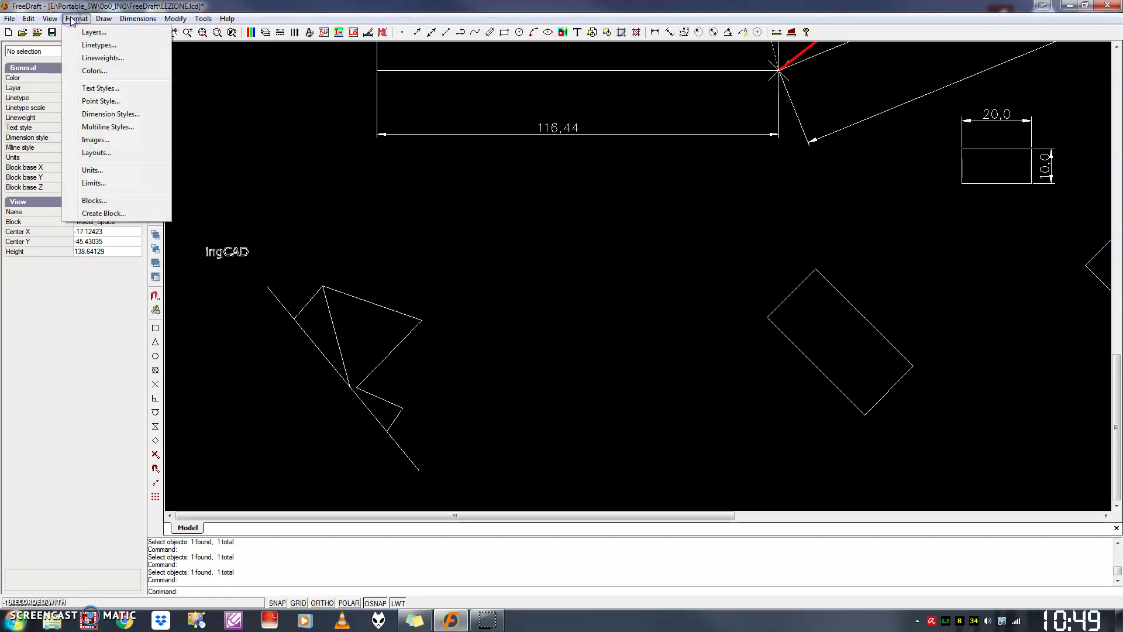
click(55, 20)
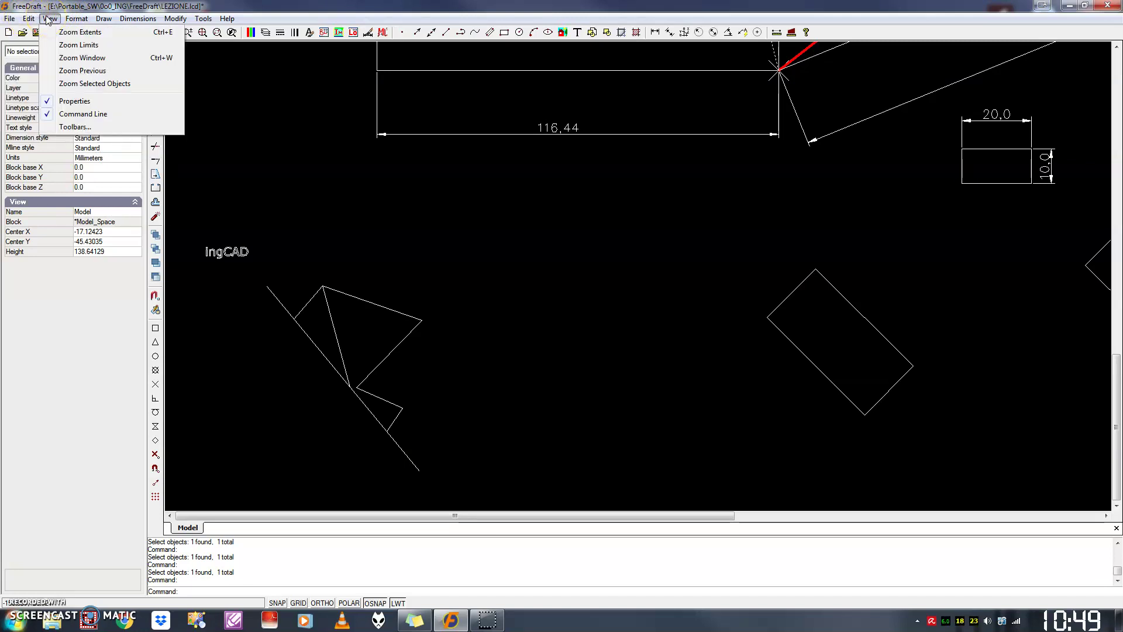
click(78, 16)
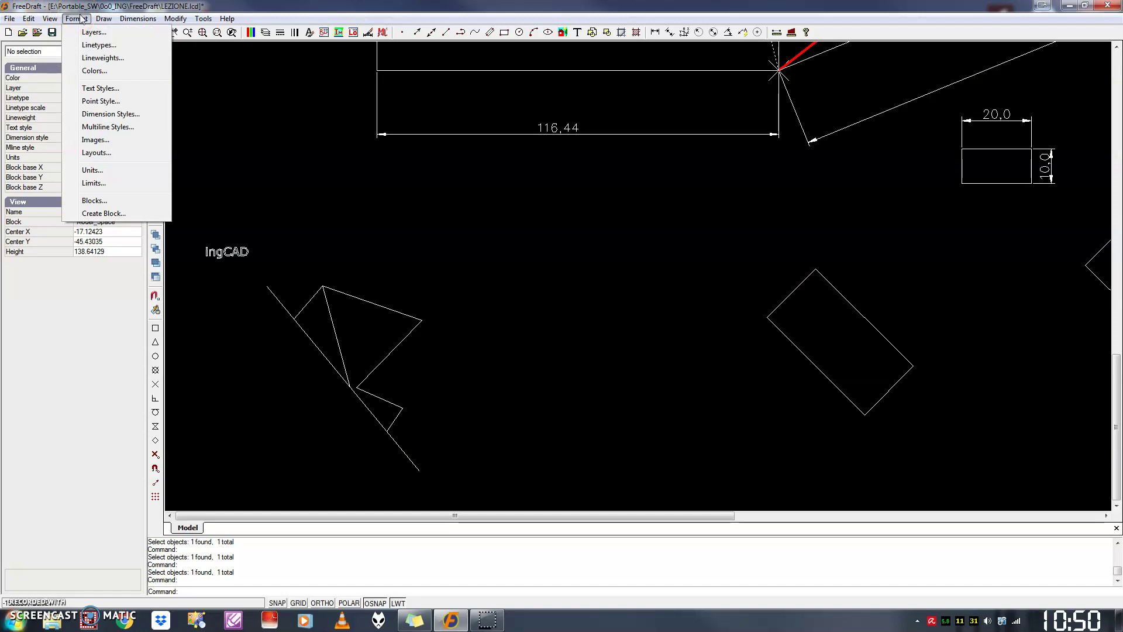
click(82, 18)
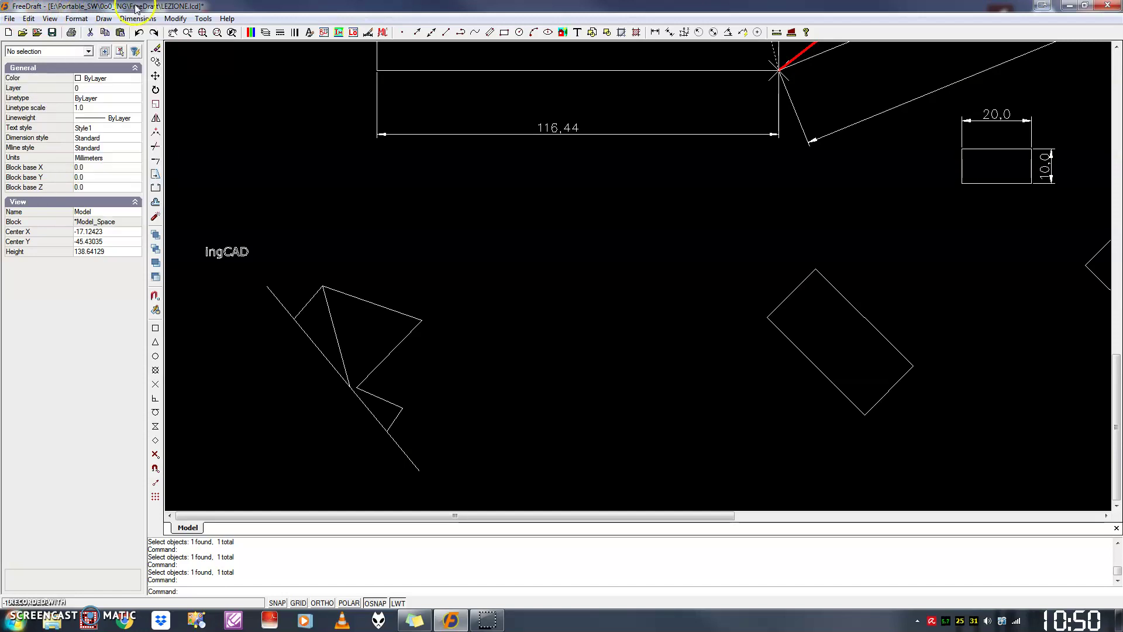
click(82, 19)
click(373, 304)
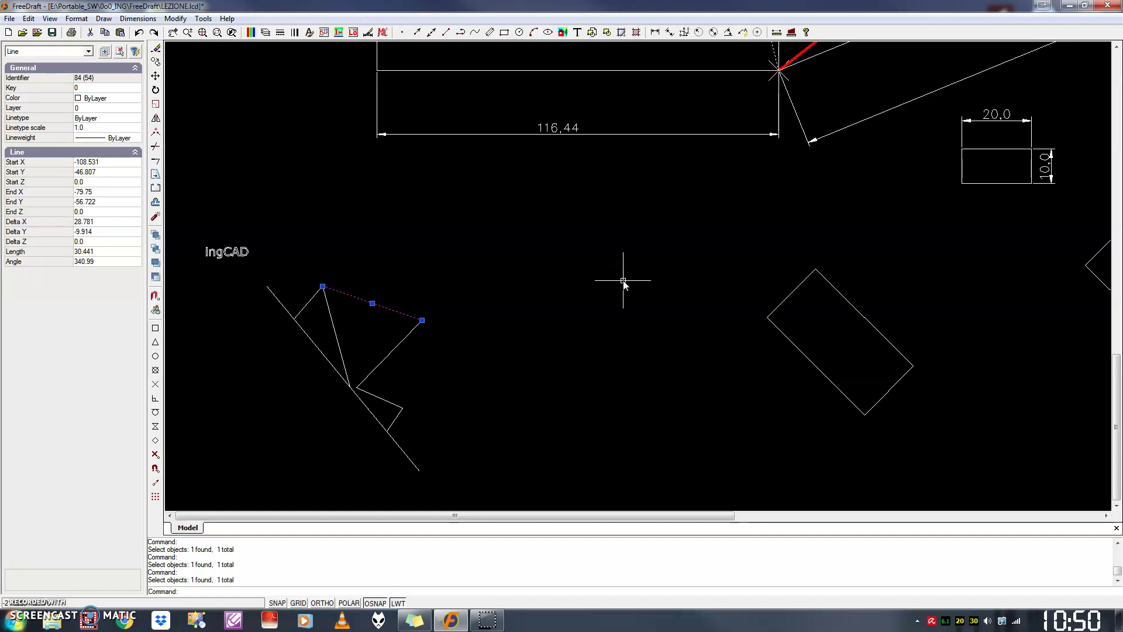
drag(609, 253, 563, 263)
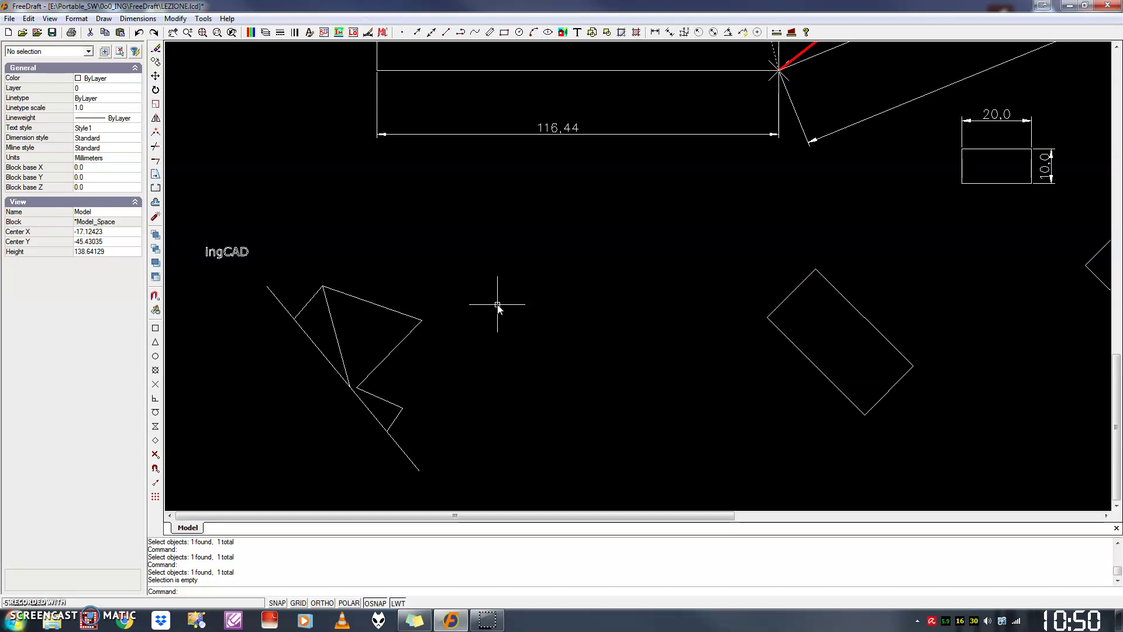
click(619, 307)
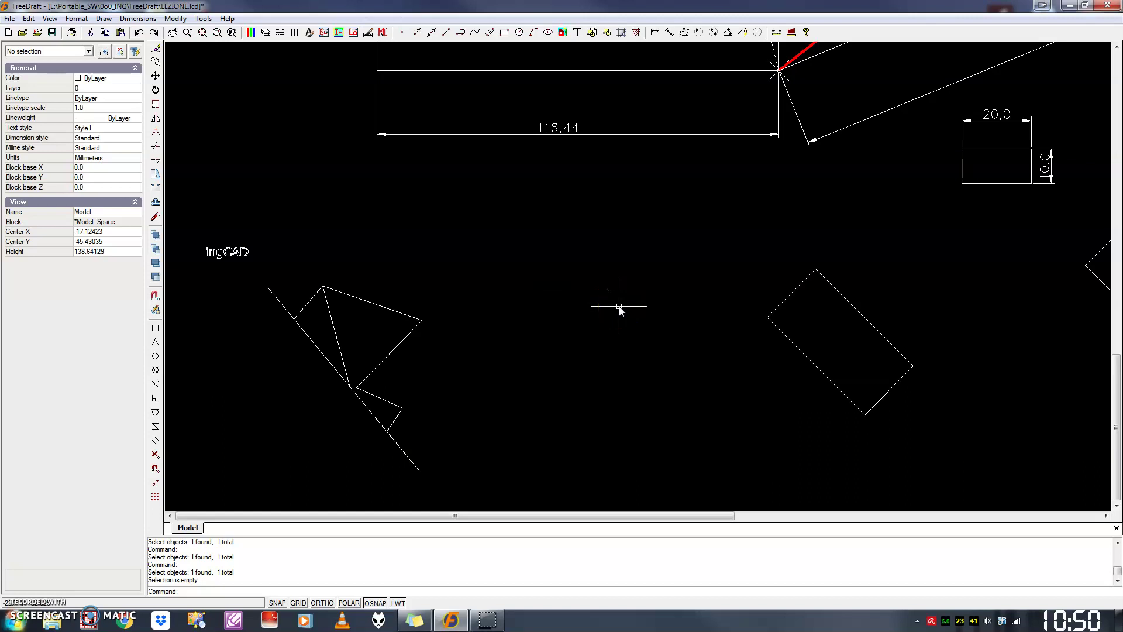